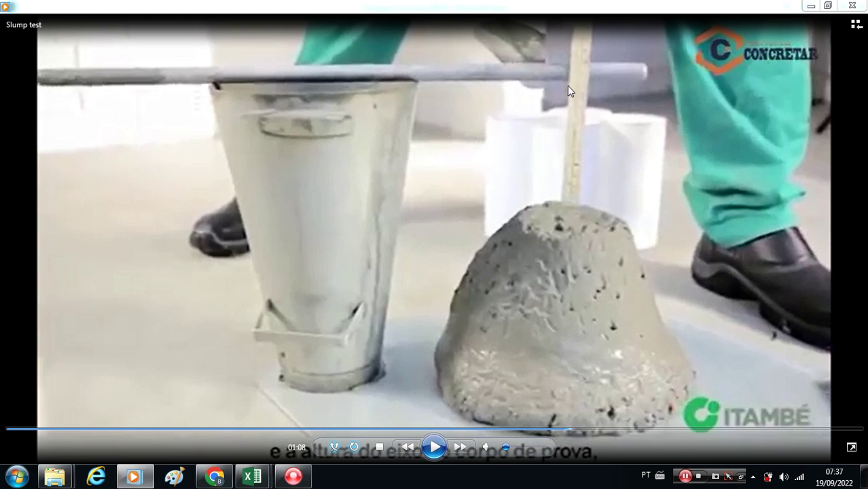
- Switch from the slump test video to the Excel dosage sheet and examine the recommended slump ranges for each type of structure
click(811, 7)
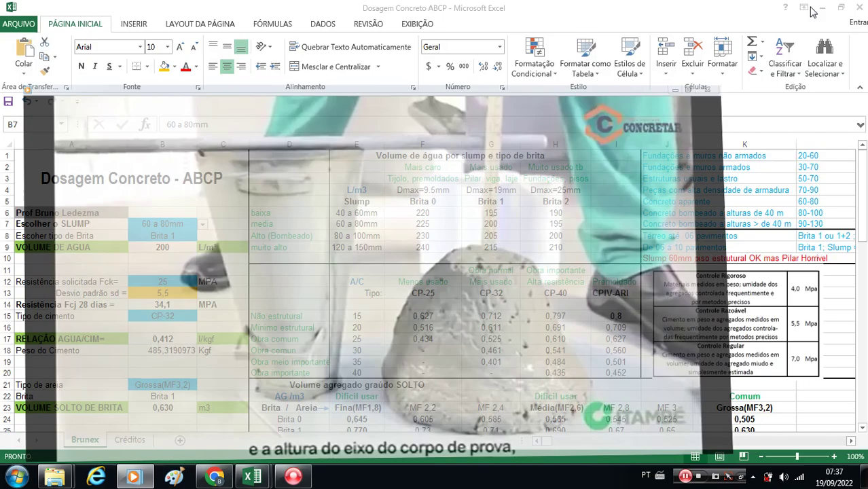
click(820, 156)
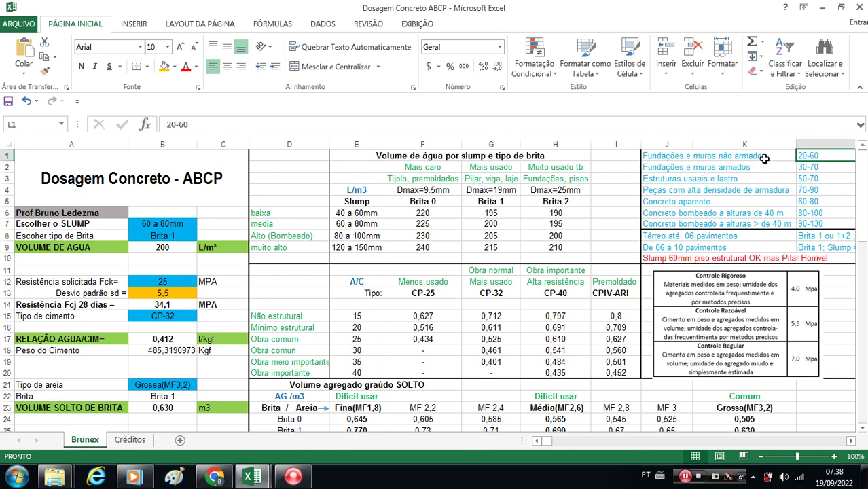
click(813, 170)
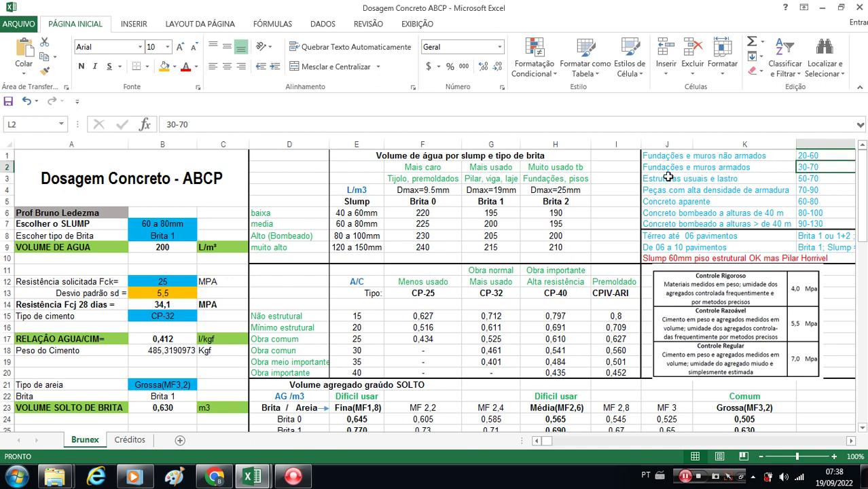
click(809, 179)
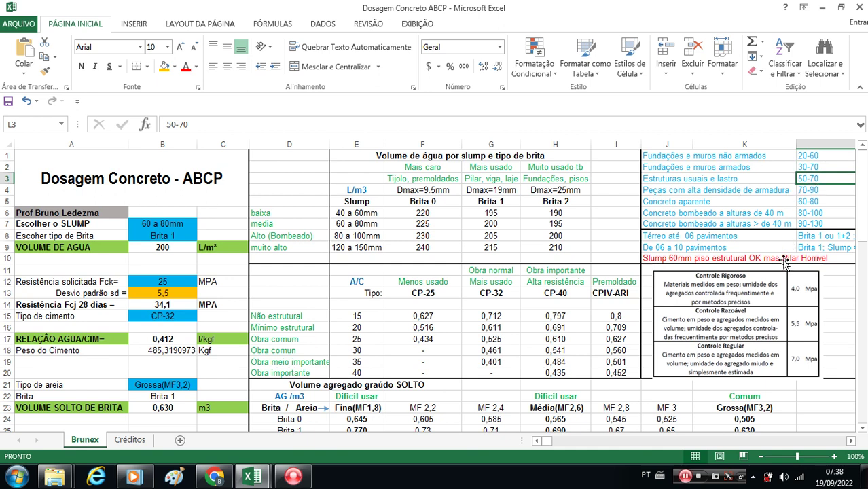
click(806, 223)
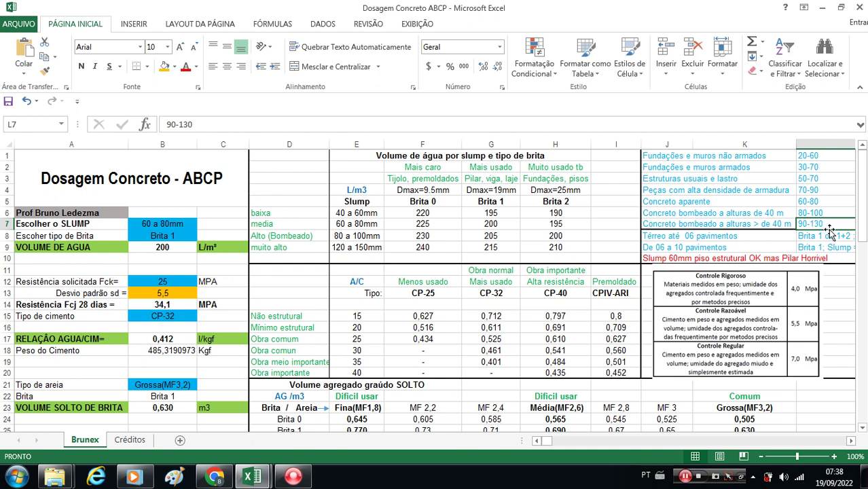
click(764, 214)
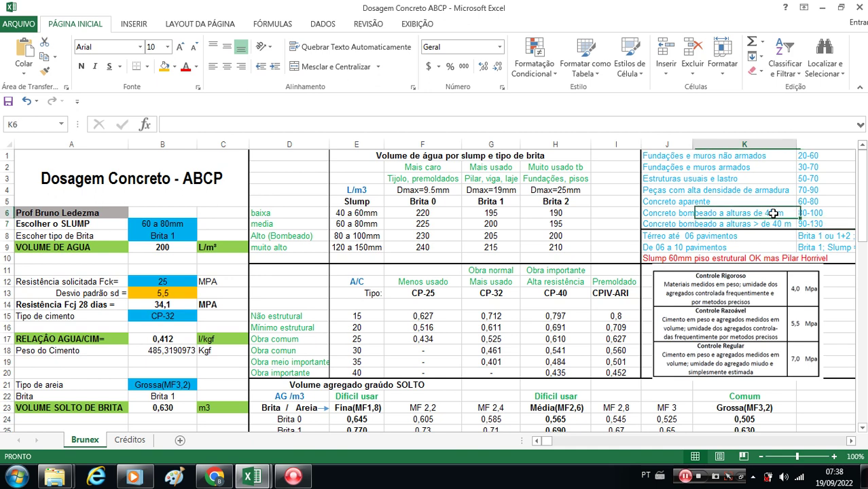
click(664, 214)
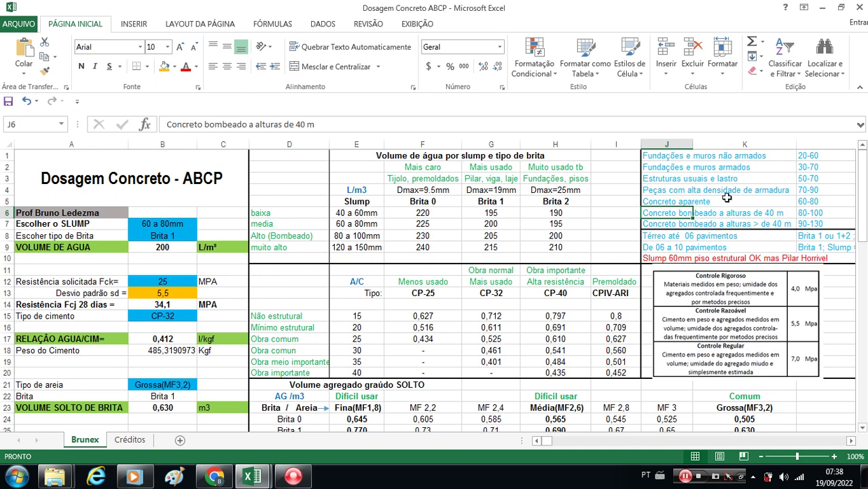
click(812, 203)
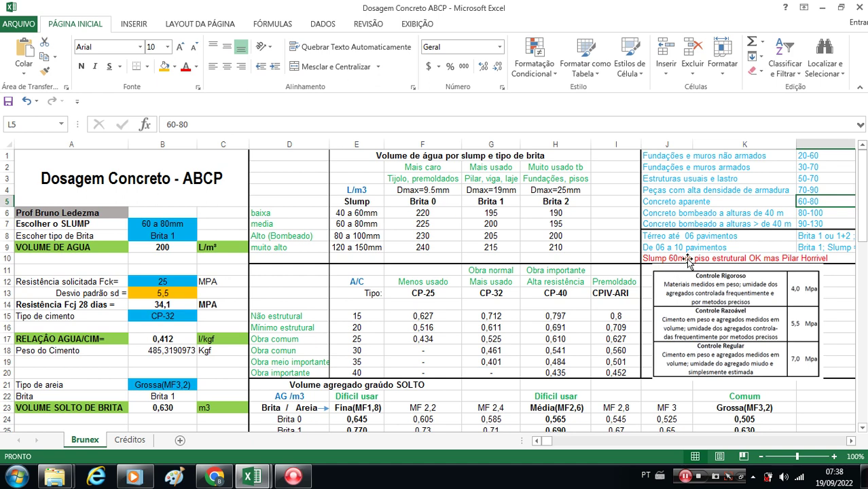
click(824, 154)
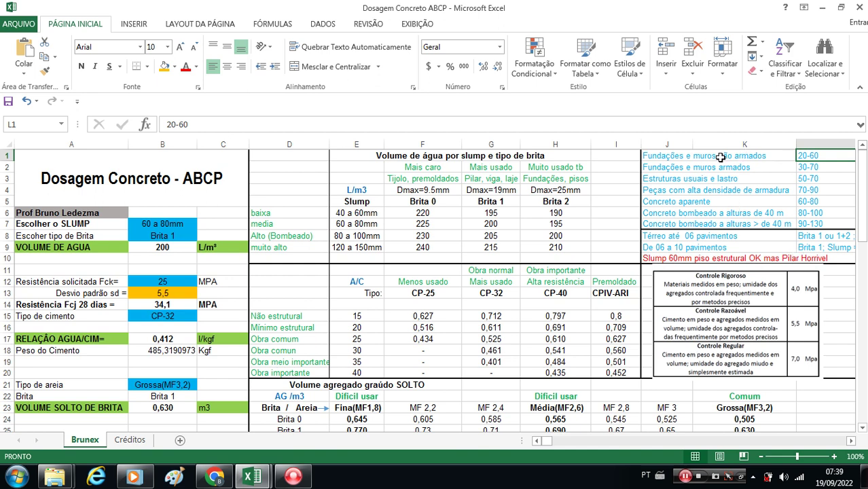
drag(720, 157, 668, 151)
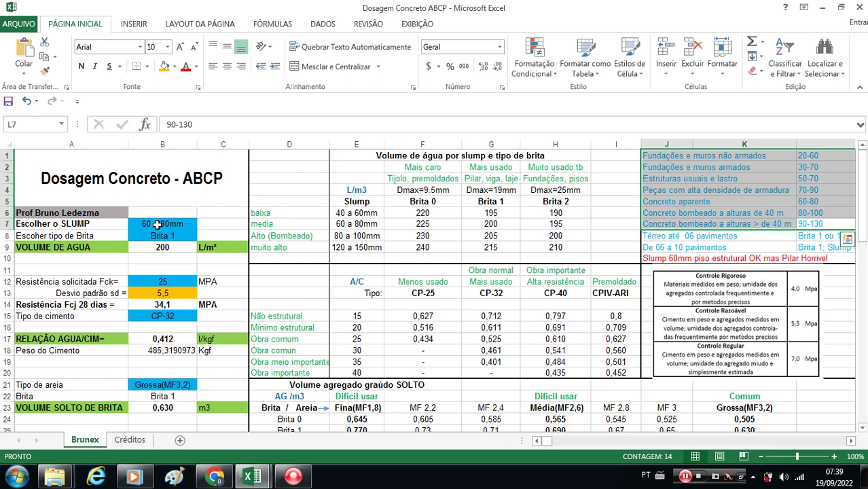
- Review the slump classes from baixa to muito alto and set the slump choice to 80 a 100mm
click(314, 212)
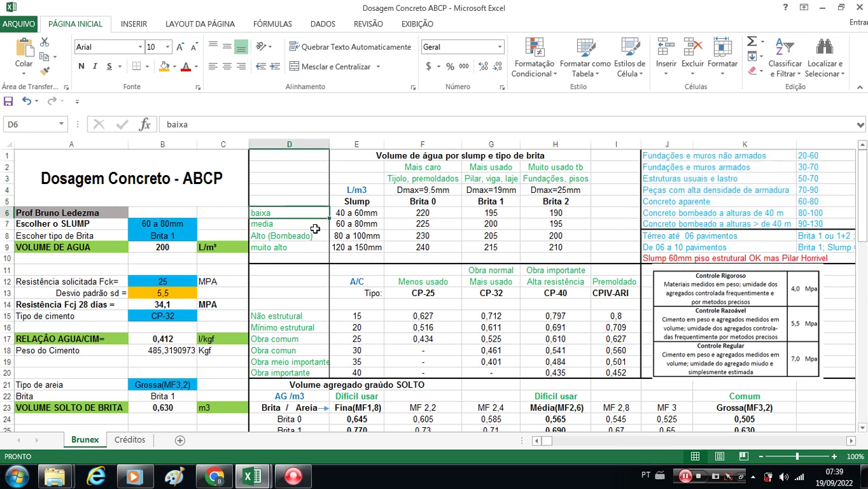
click(311, 224)
click(311, 236)
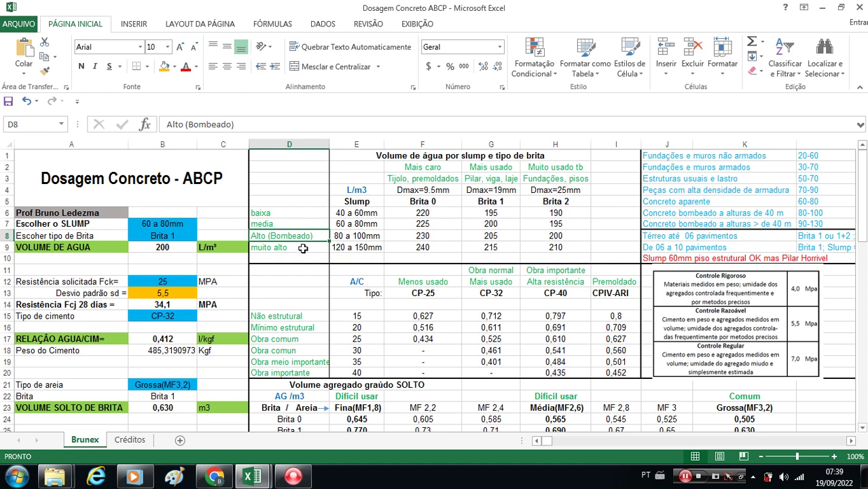
click(303, 249)
click(181, 227)
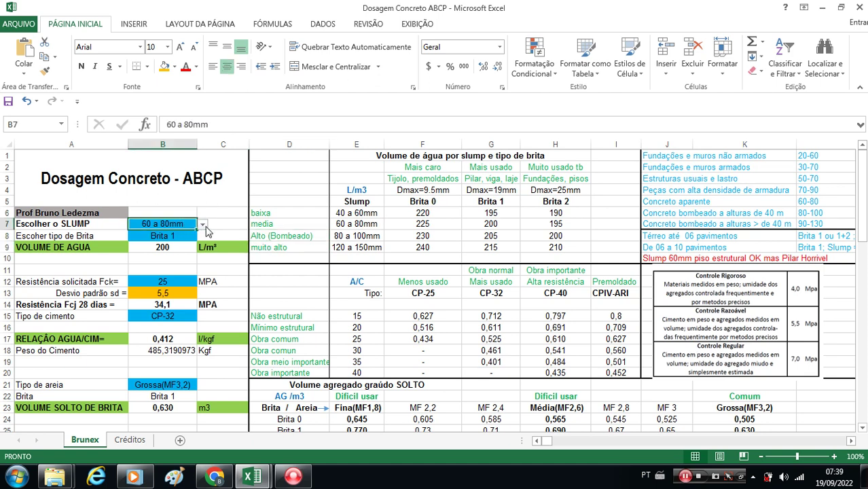
click(203, 226)
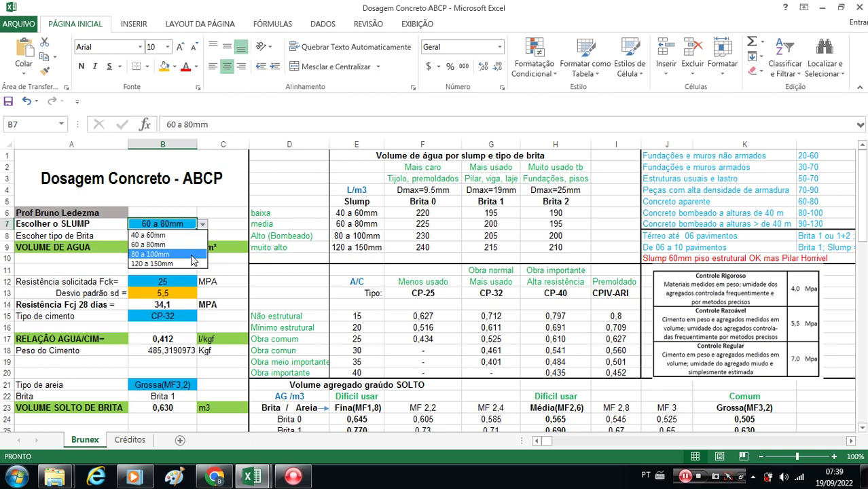
click(193, 255)
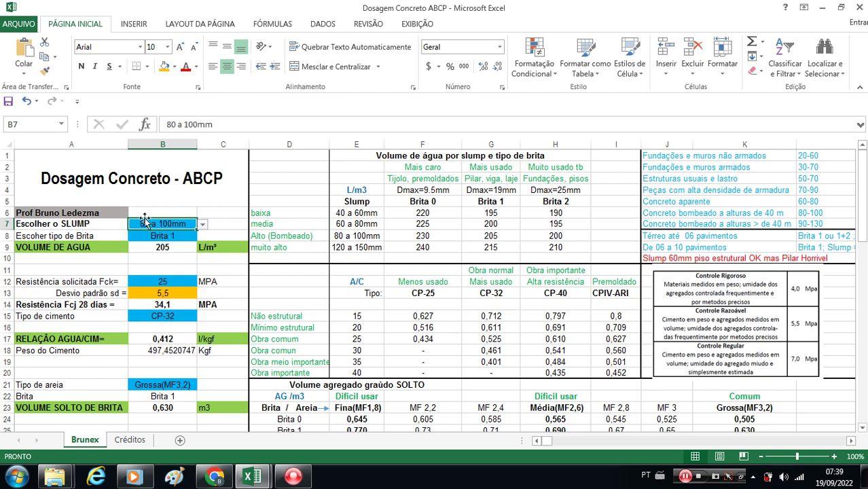
- Examine the maximum diameters and typical uses of Brita 0, Brita 1 and Brita 2 in the water volume table
click(184, 237)
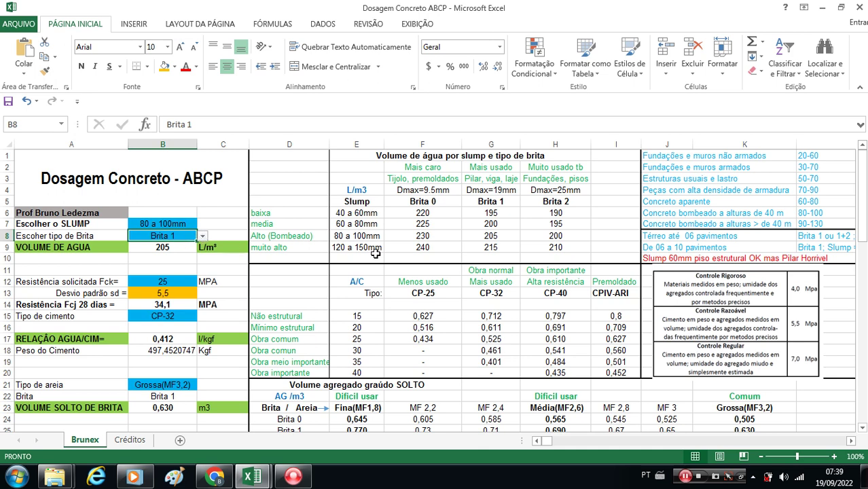
click(430, 199)
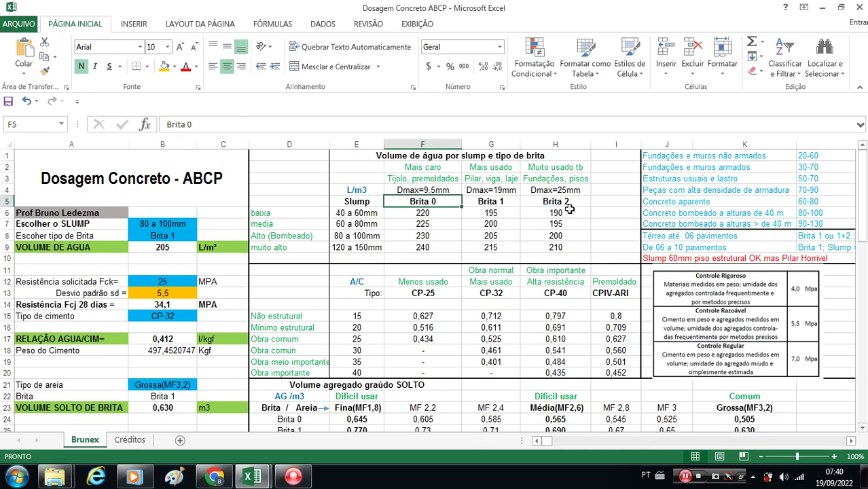
drag(560, 201, 449, 201)
click(425, 200)
click(502, 197)
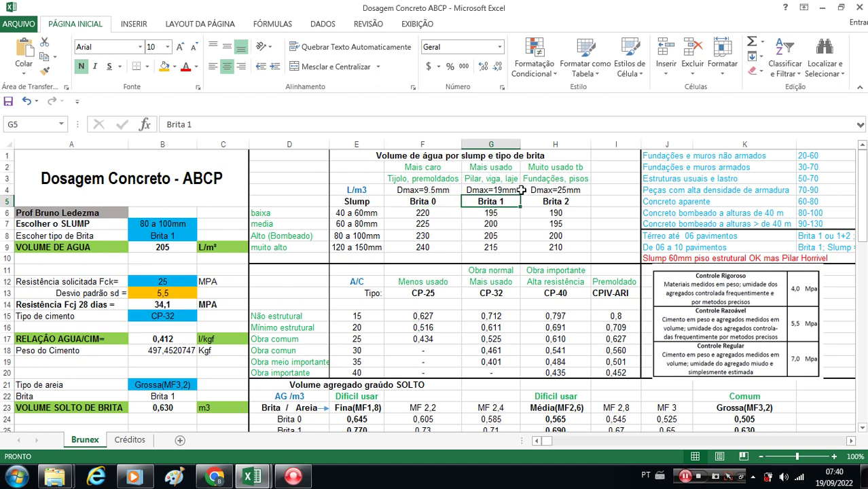
click(555, 203)
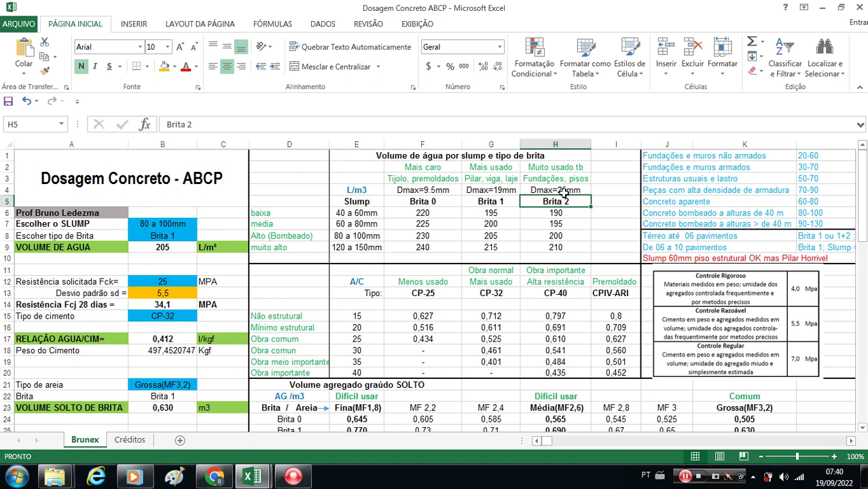
click(563, 191)
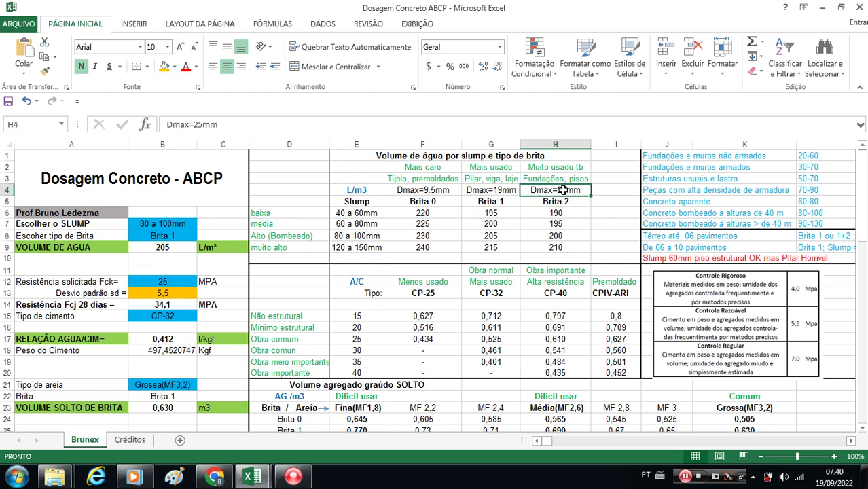
click(435, 189)
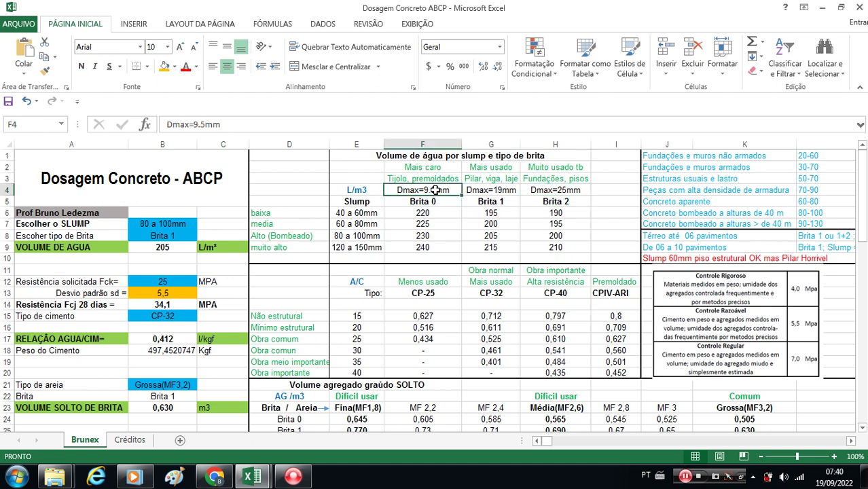
click(509, 201)
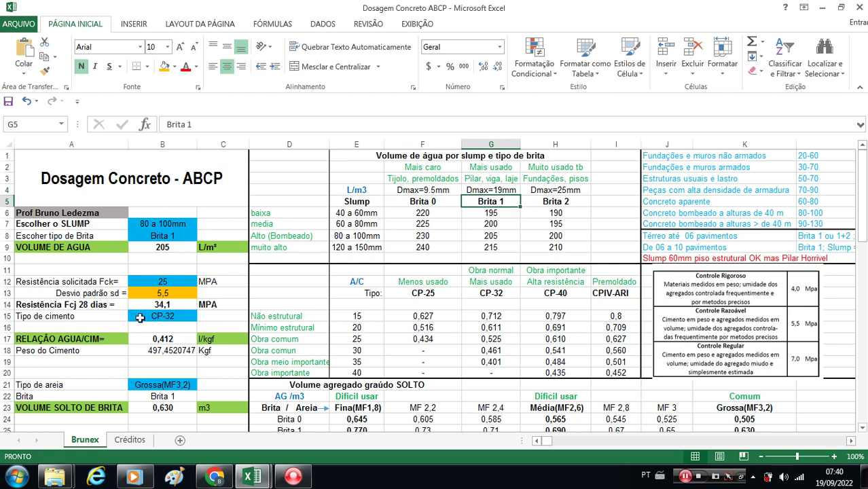
click(169, 237)
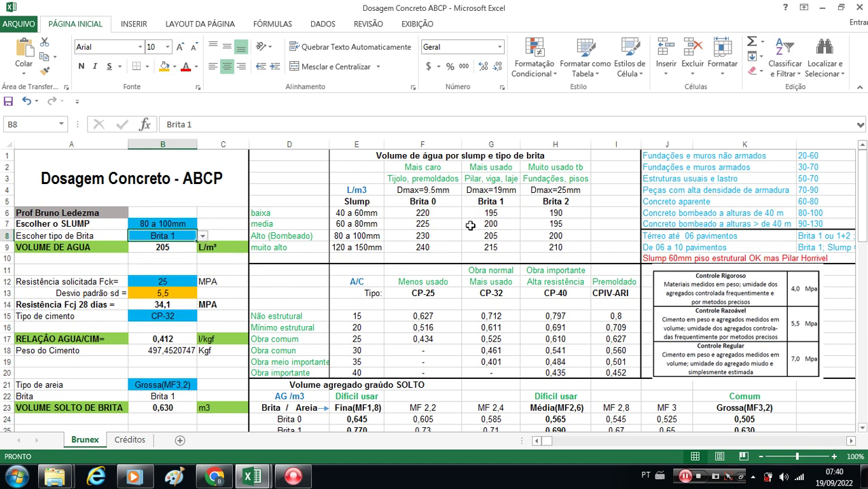
click(549, 179)
click(493, 178)
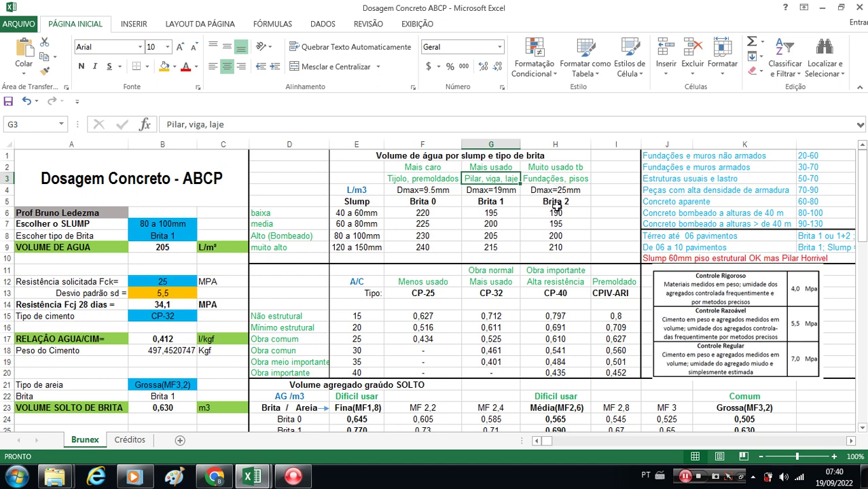
- Choose Brita 1 as the gravel type in the dosage inputs
click(172, 235)
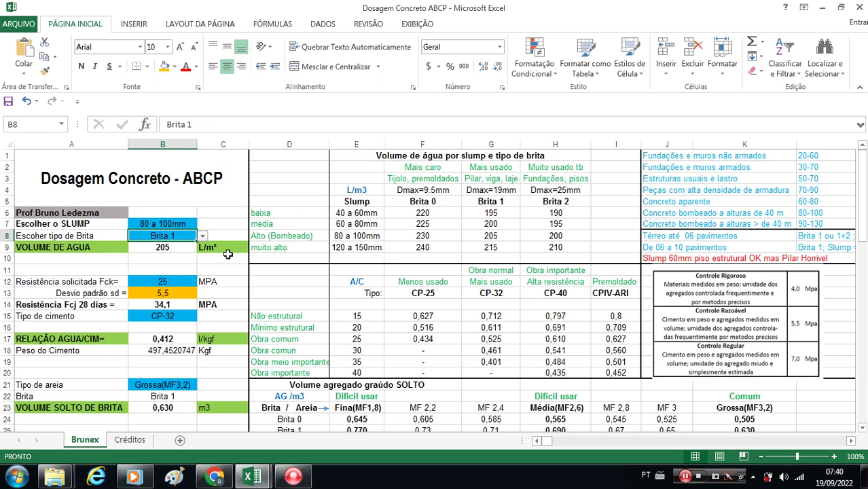
click(203, 235)
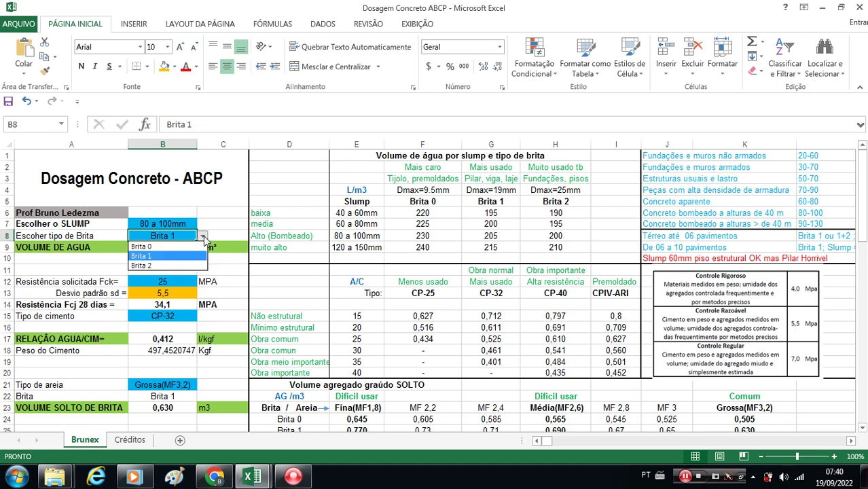
click(199, 261)
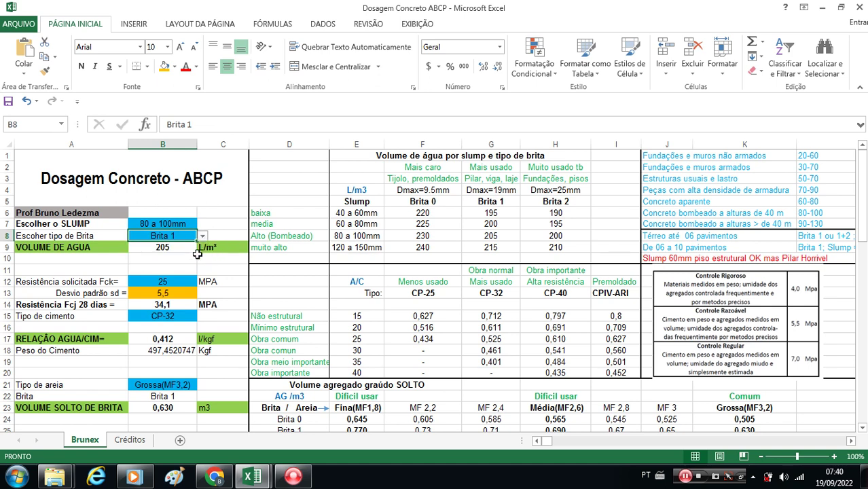
- Check the water volume result against the Brita 1 column and the 80 a 100mm row of the water table
click(162, 223)
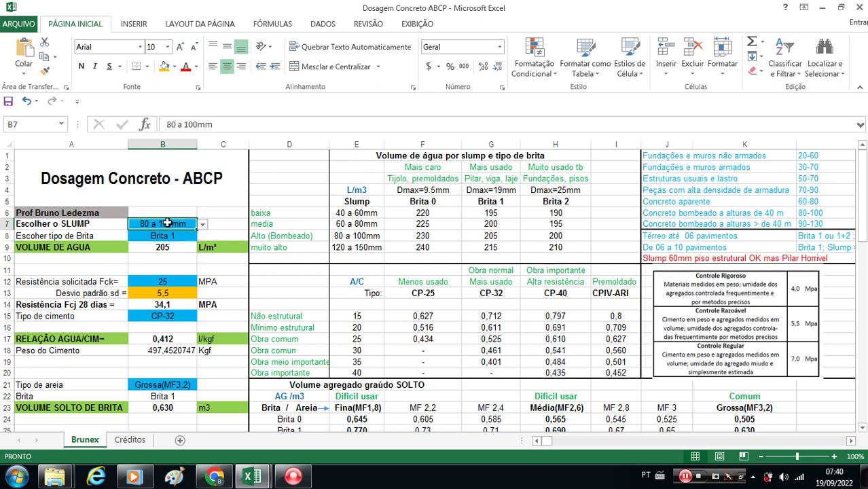
click(169, 234)
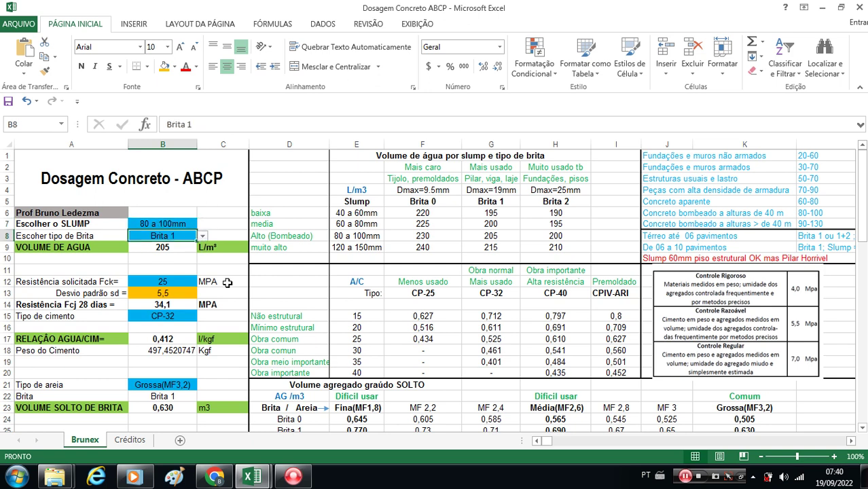
click(181, 248)
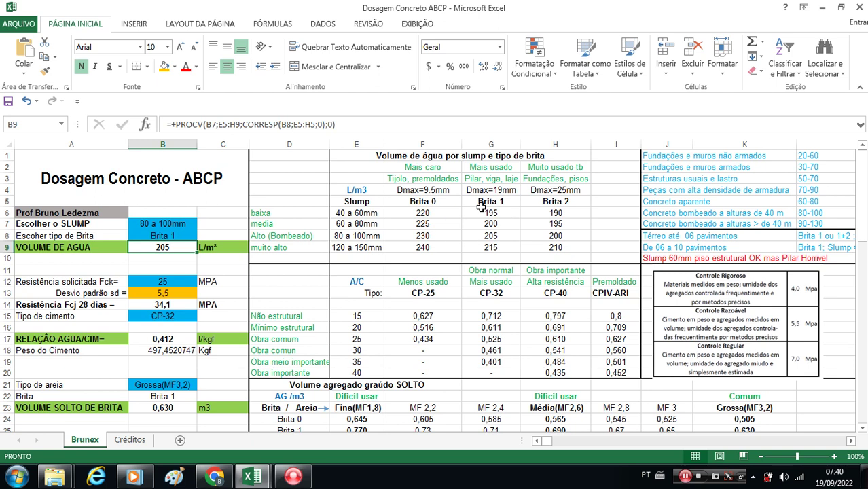
drag(494, 190, 495, 247)
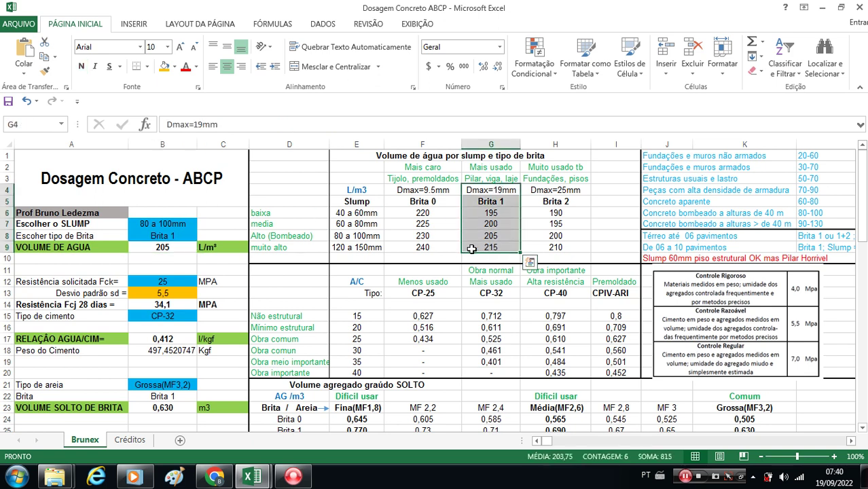
ctrl+drag(357, 236, 560, 239)
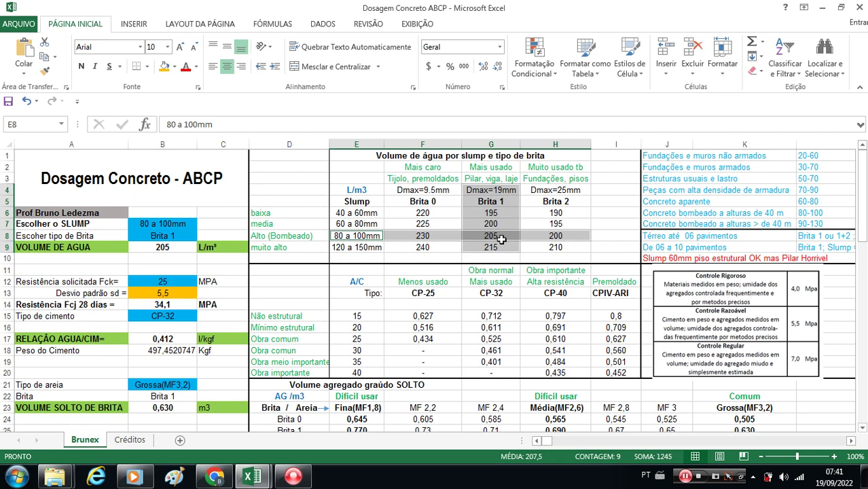
click(176, 248)
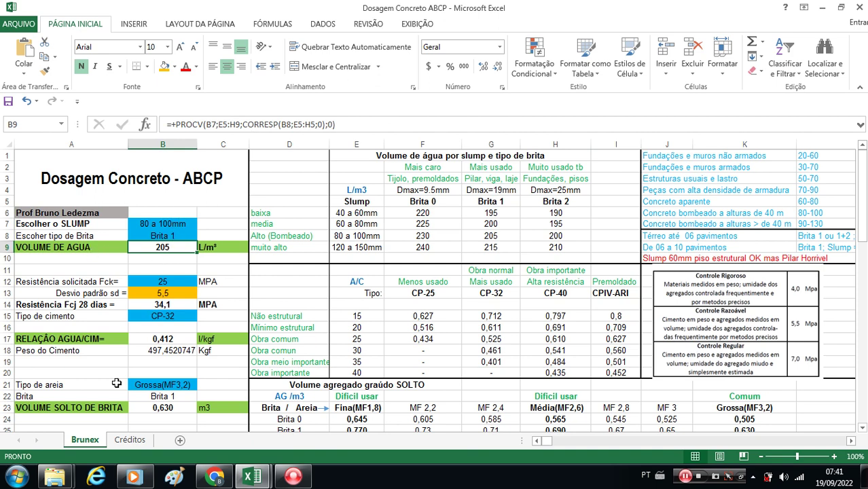
- Set the requested concrete strength Fck to 30 MPA
click(179, 279)
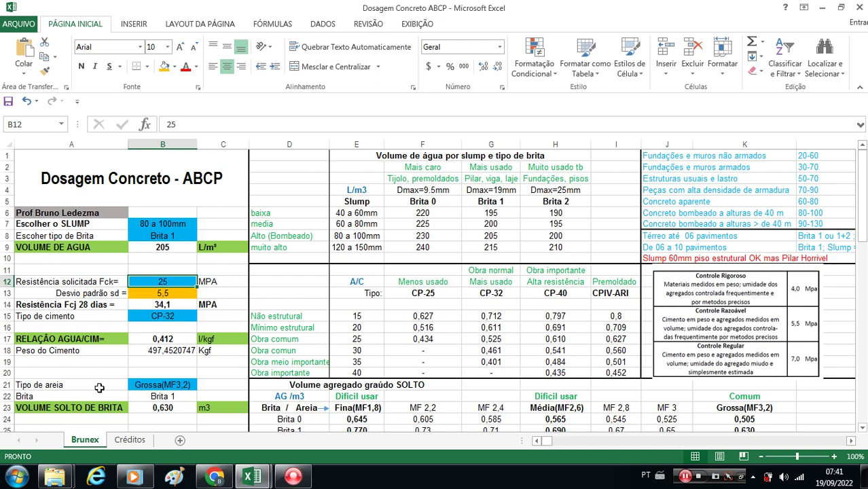
text(30)
key(Return)
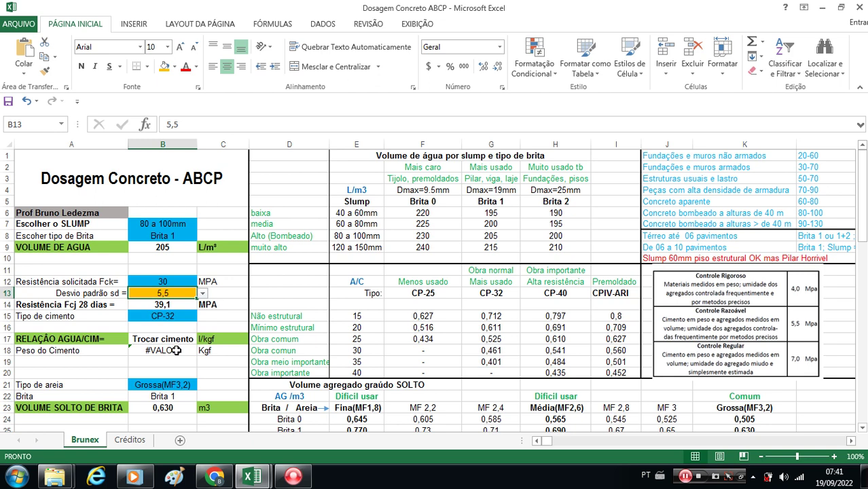
- Inspect the cement weight formula, the requested strength Fck and the formula for the 28-day strength Fcj
click(179, 350)
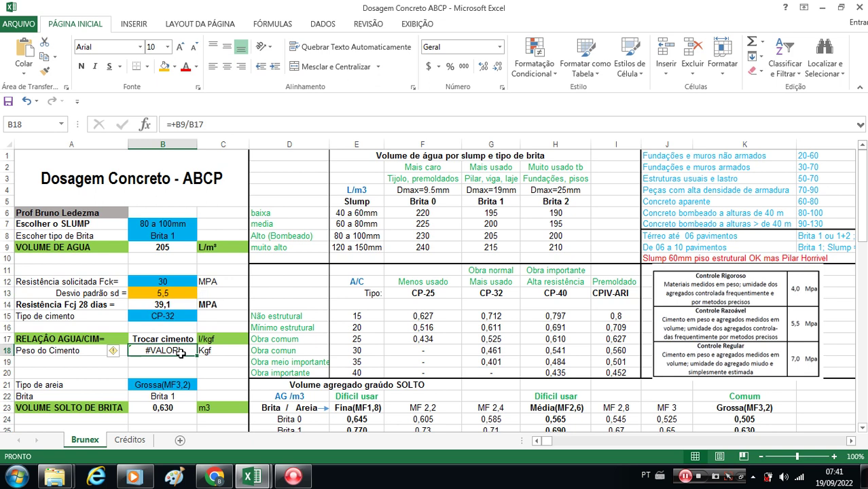
click(185, 281)
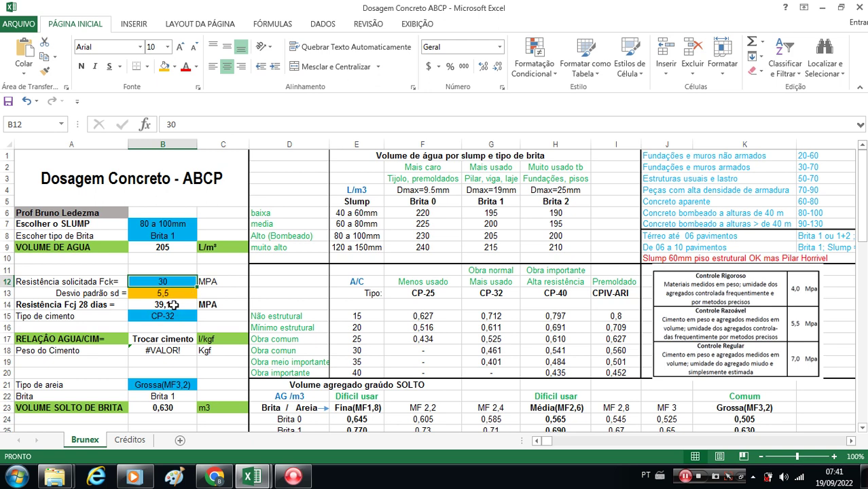
click(174, 305)
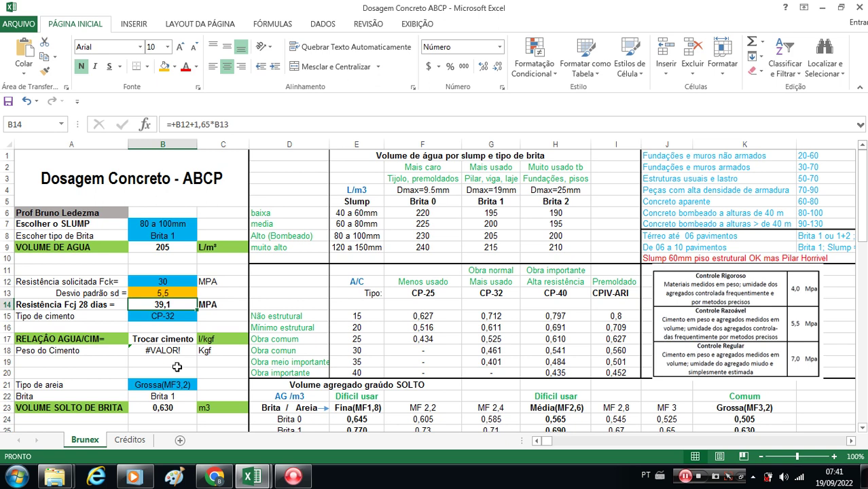
click(188, 280)
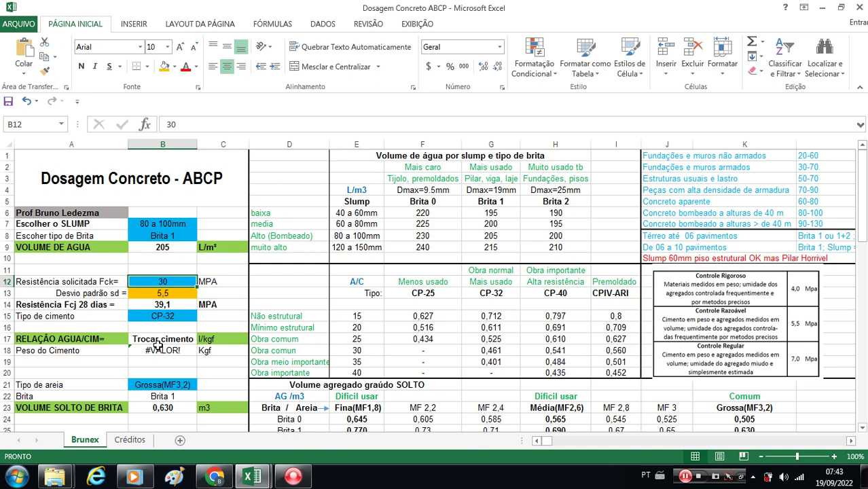
- Switch to Chrome and search Google for "esclerometro", limiting the results to videos
click(215, 475)
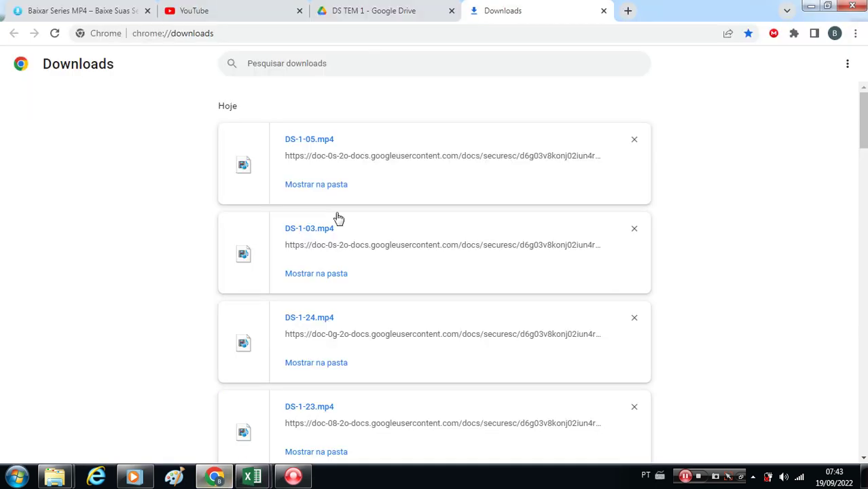
click(364, 39)
text(esc)
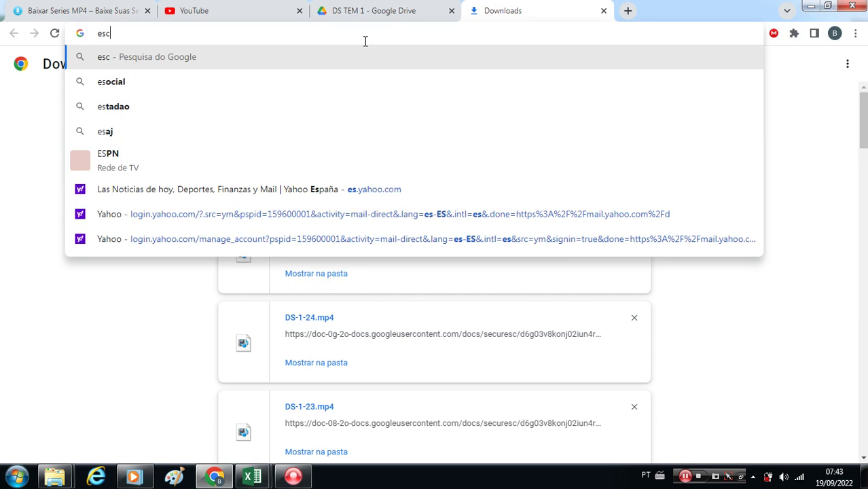
text(lerometro)
key(Return)
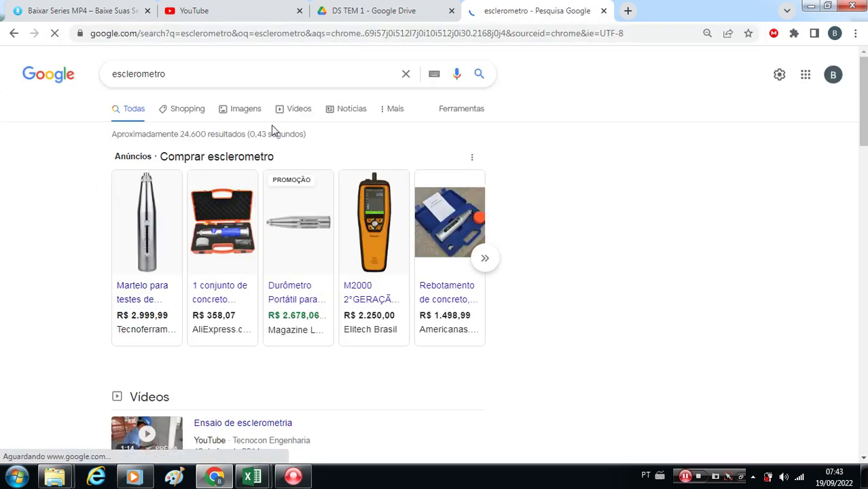
click(299, 114)
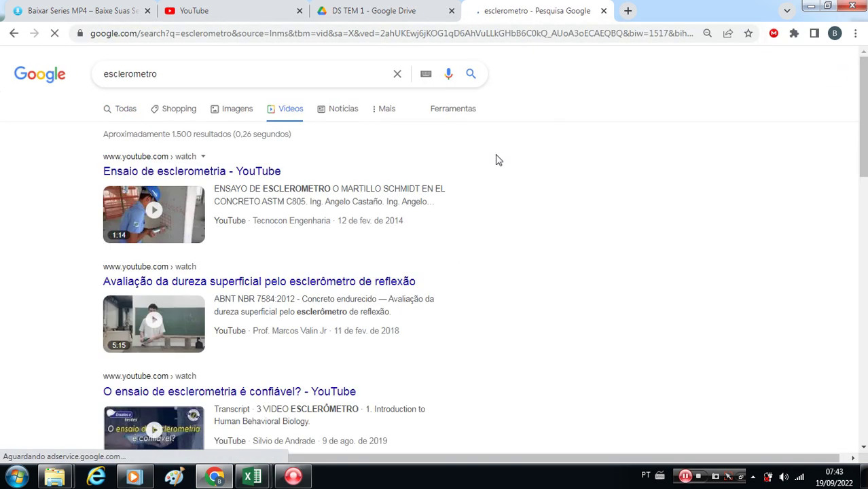
- Play the YouTube video "Ensaio de esclerometria" with its sound lowered to about half
mouse_move(115, 239)
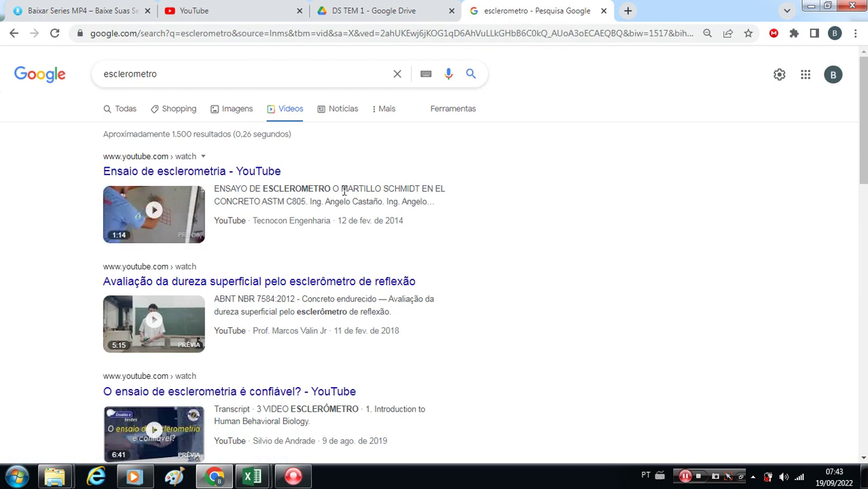
click(120, 220)
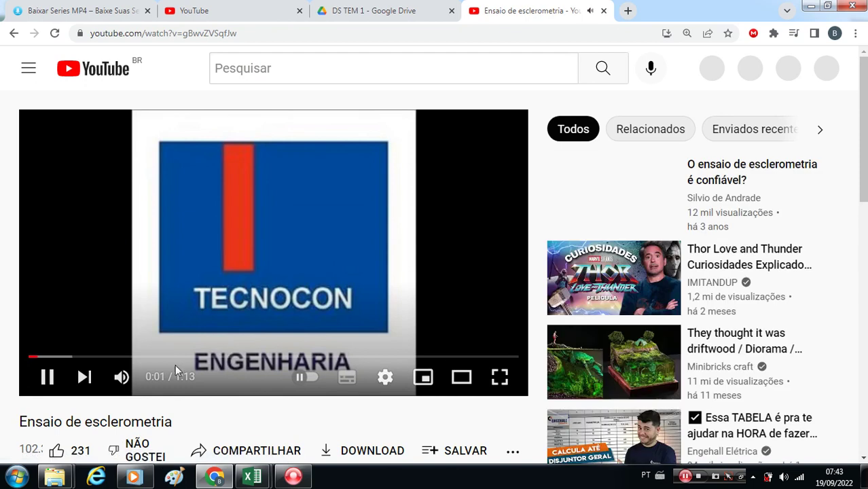
click(121, 379)
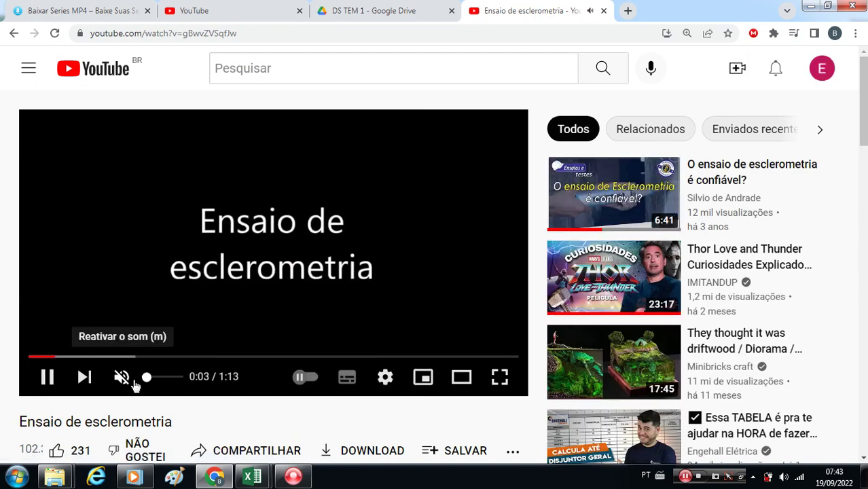
click(122, 378)
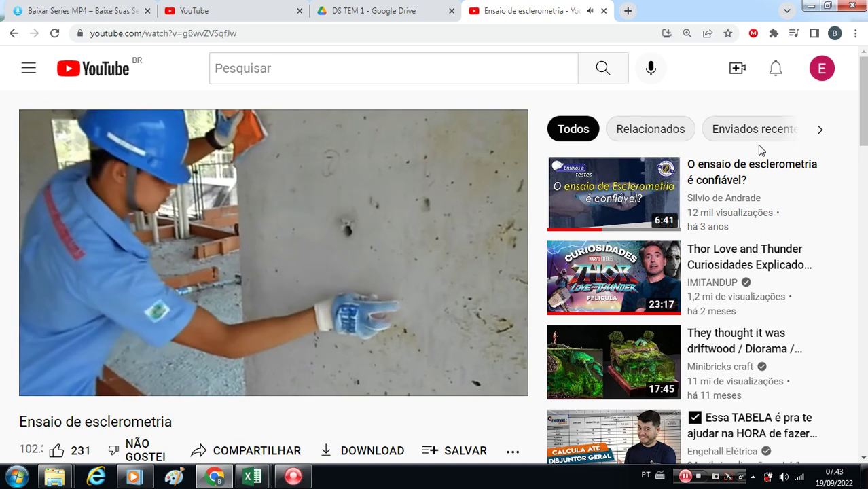
mouse_move(121, 377)
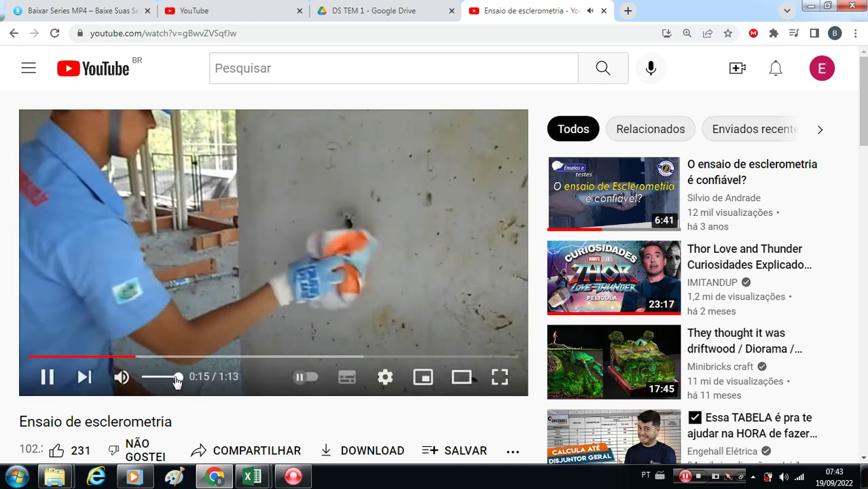
drag(176, 381, 163, 382)
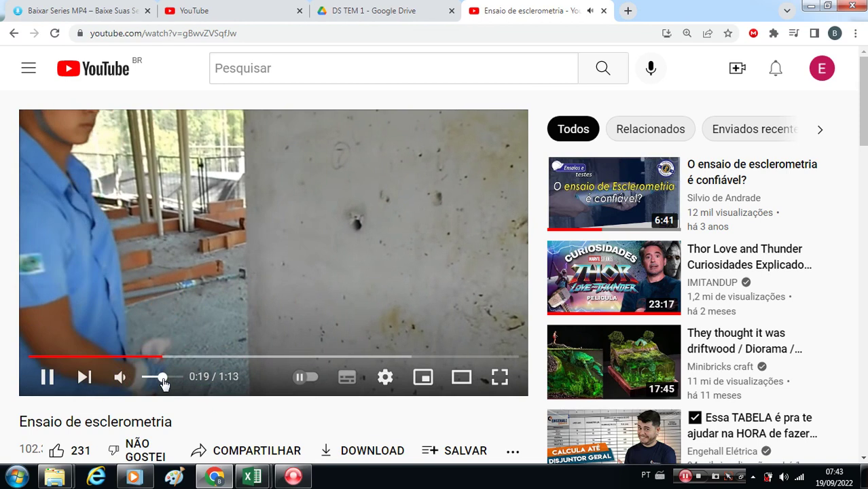
- Watch the test video with a pause at 0:21, and stop it at 1:04 on the grid of rebound readings
click(47, 377)
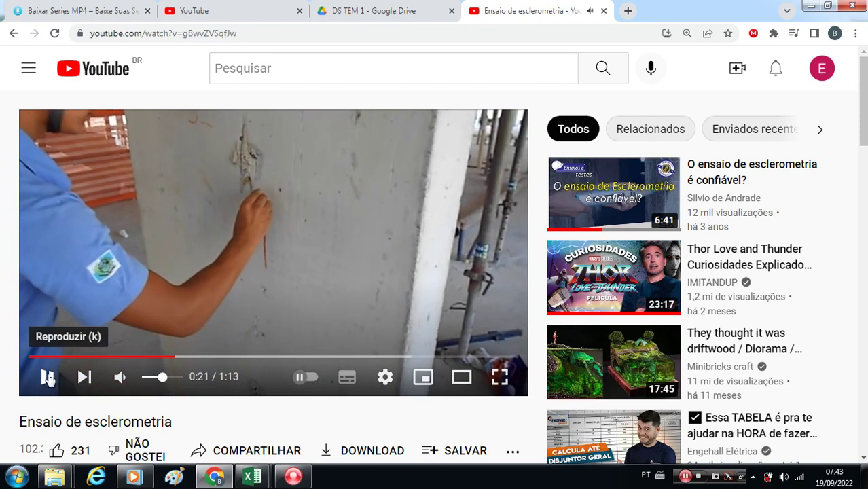
mouse_move(265, 480)
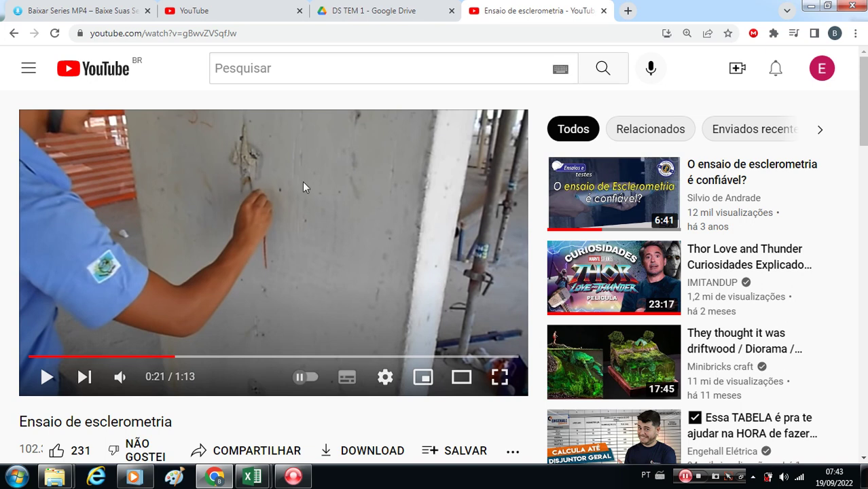
click(49, 380)
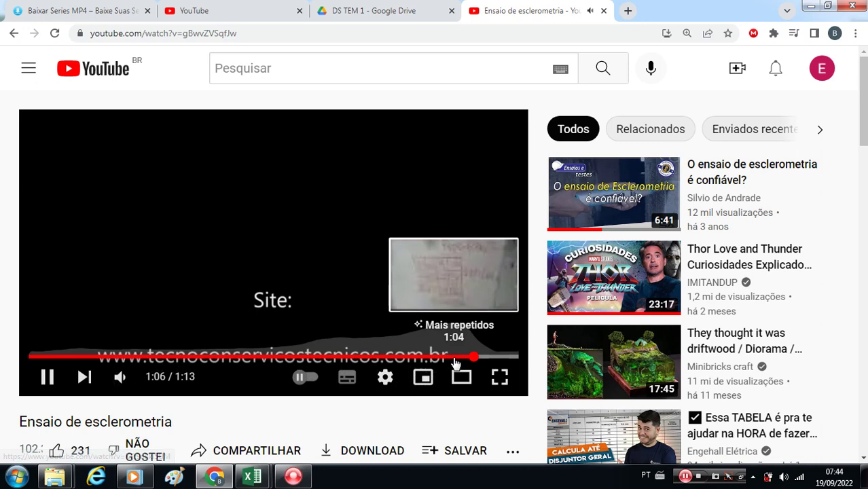
click(451, 355)
click(47, 377)
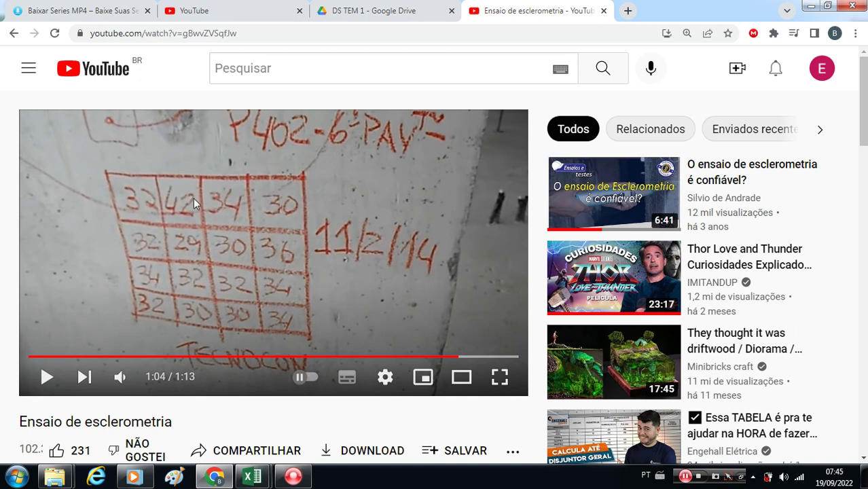
- Return to the Excel dosage sheet and review the Fcj formula and the standard deviation input against the quality control table
click(813, 8)
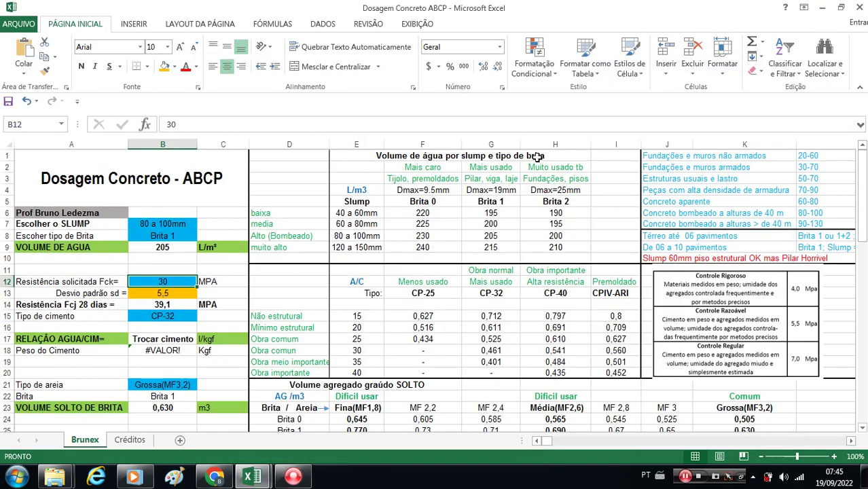
click(185, 306)
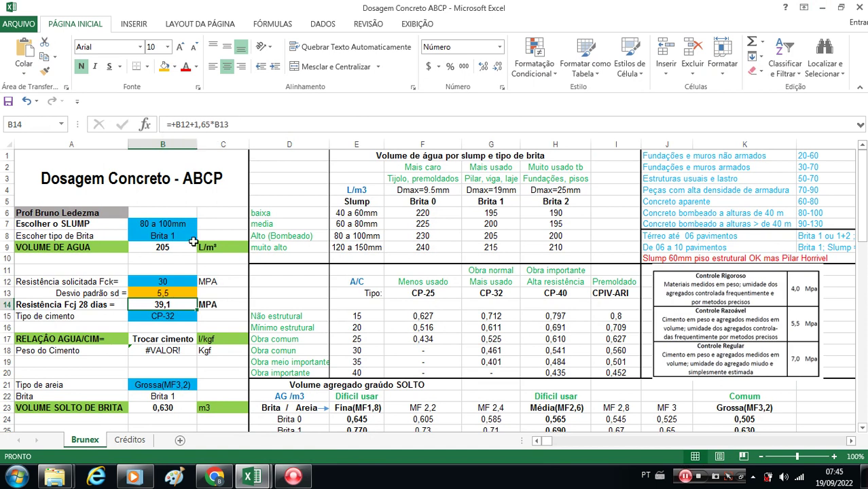
click(179, 293)
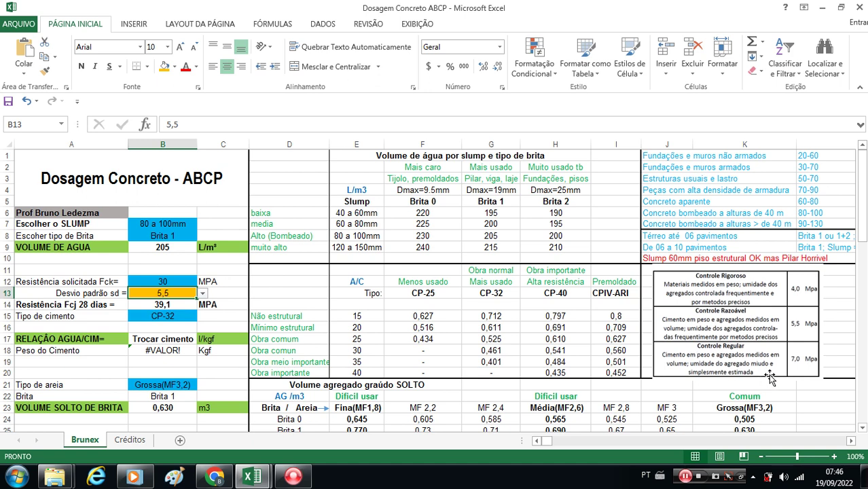
- Try standard deviation values of 7,7 and 4 to compare their effect on the 28-day strength
click(203, 292)
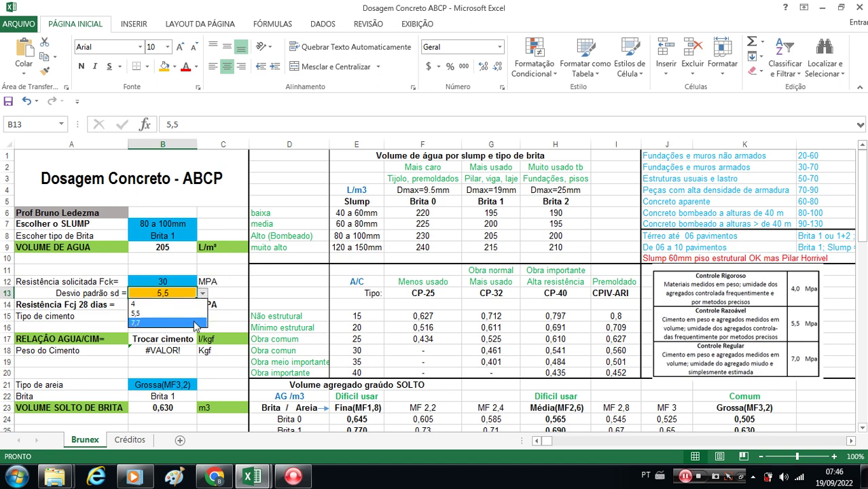
click(193, 325)
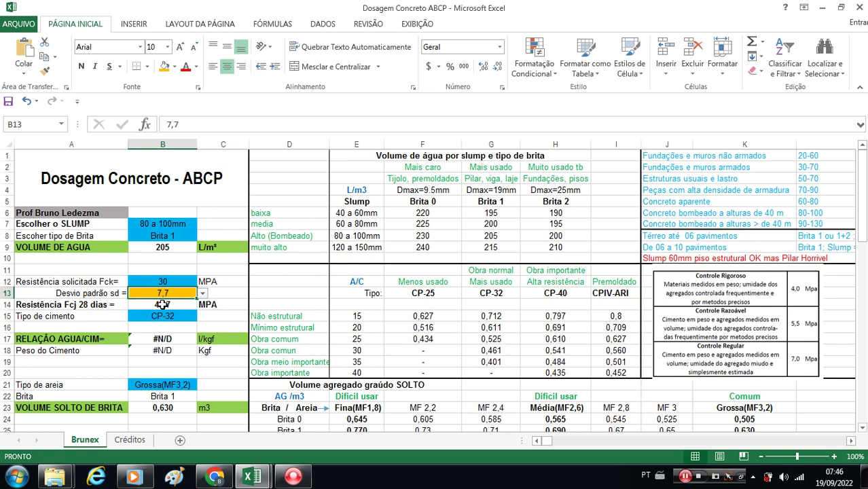
click(202, 293)
click(193, 303)
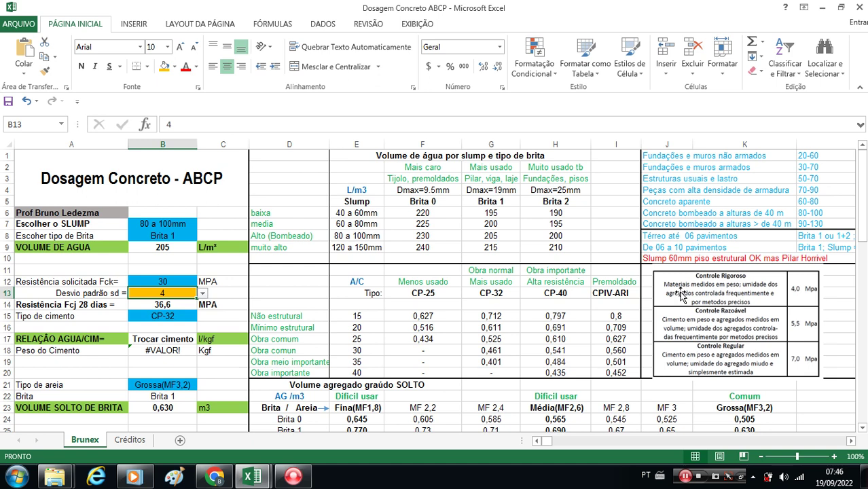
- Set the standard deviation sd to 5,5 and check the 28-day strength Fcj
click(202, 293)
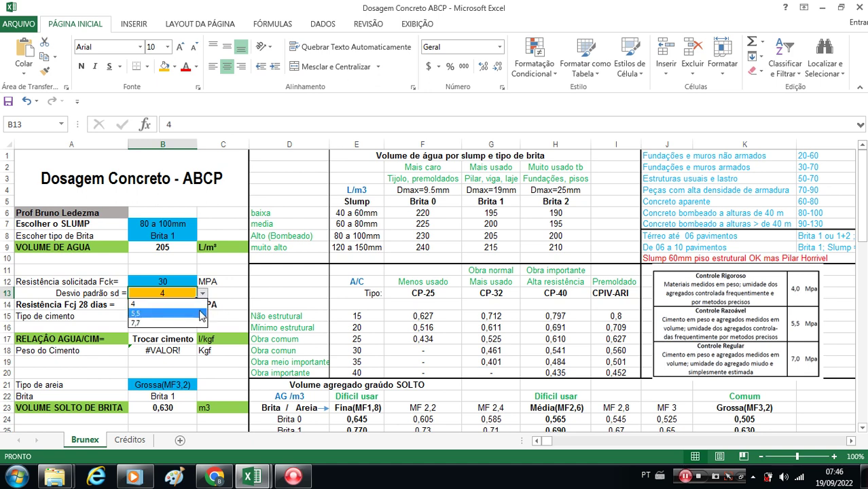
click(202, 314)
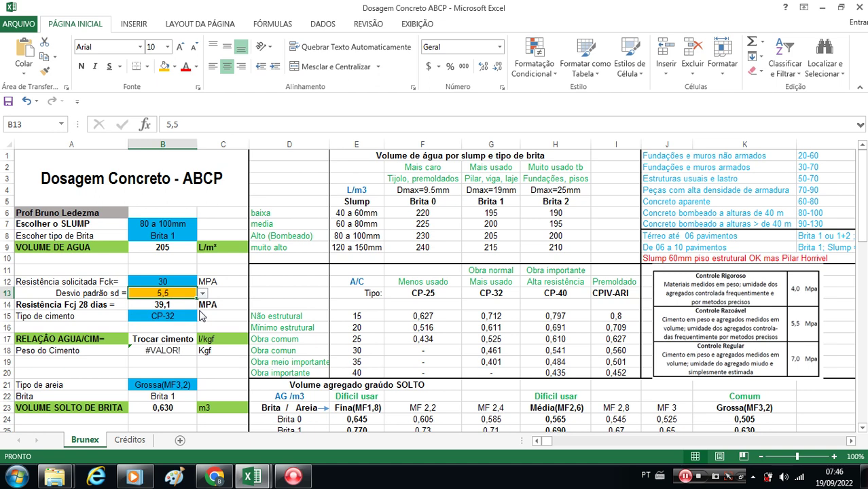
click(176, 304)
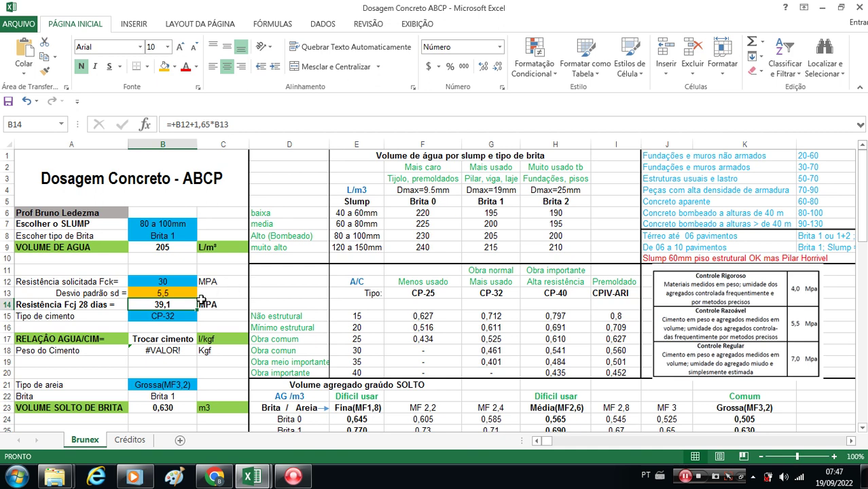
- Check the cement type and water/cement ratio cells against the A/C table's strength limits for CP-25, CP-32, CP-40 and CPIV-ARI
click(162, 316)
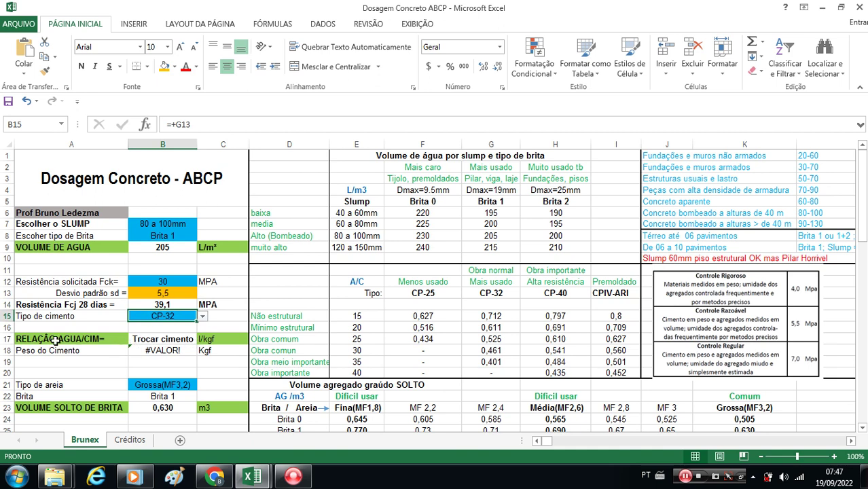
click(145, 340)
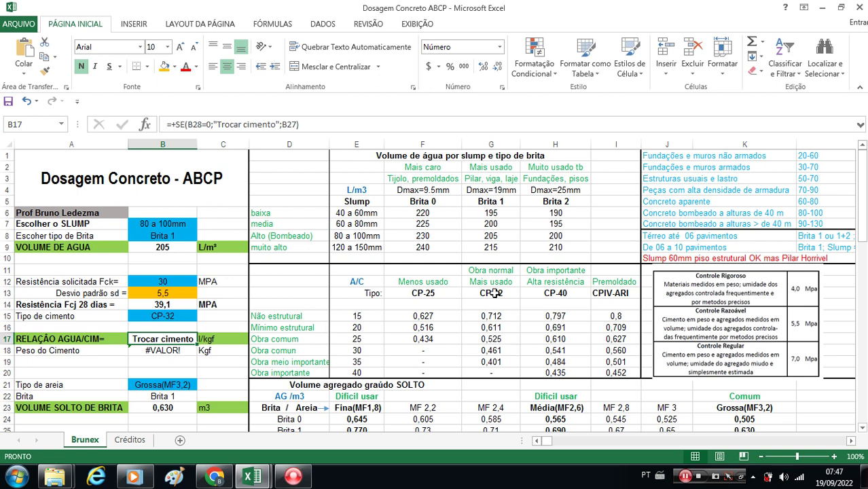
click(366, 373)
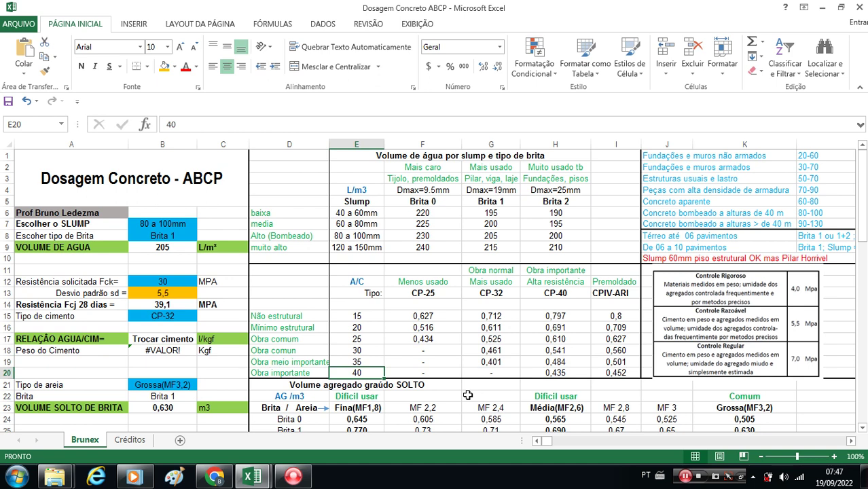
click(451, 296)
click(411, 339)
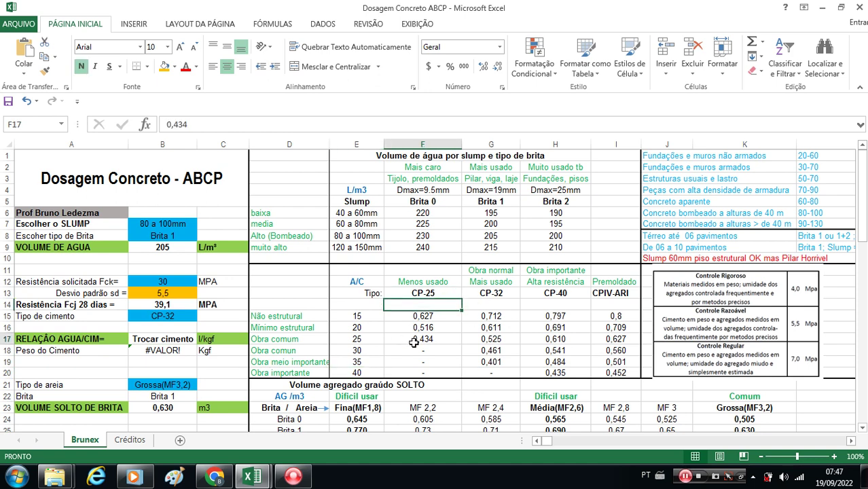
click(499, 294)
click(504, 362)
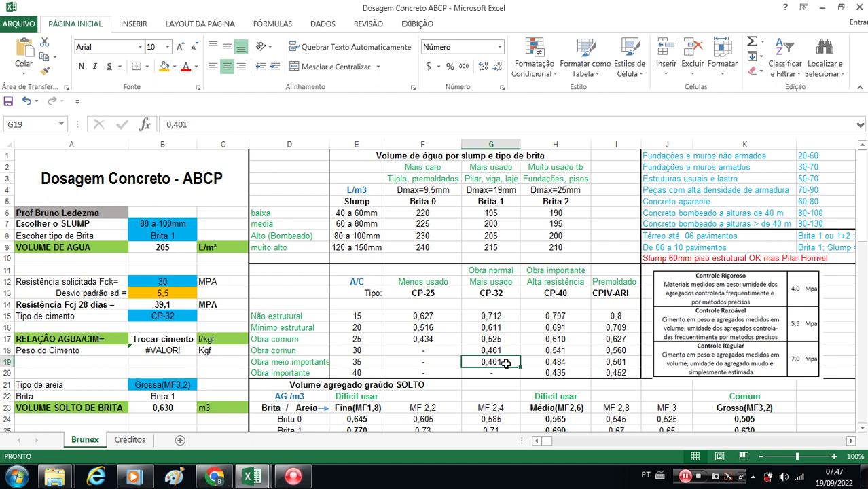
click(560, 293)
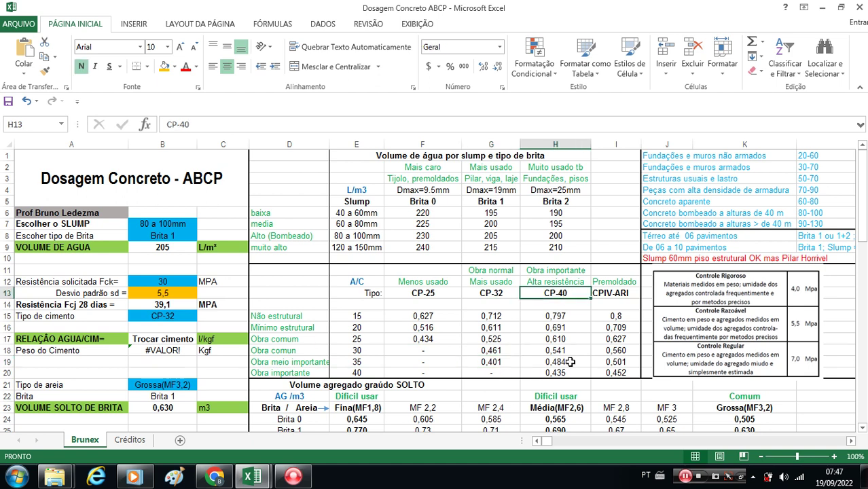
click(567, 371)
click(609, 293)
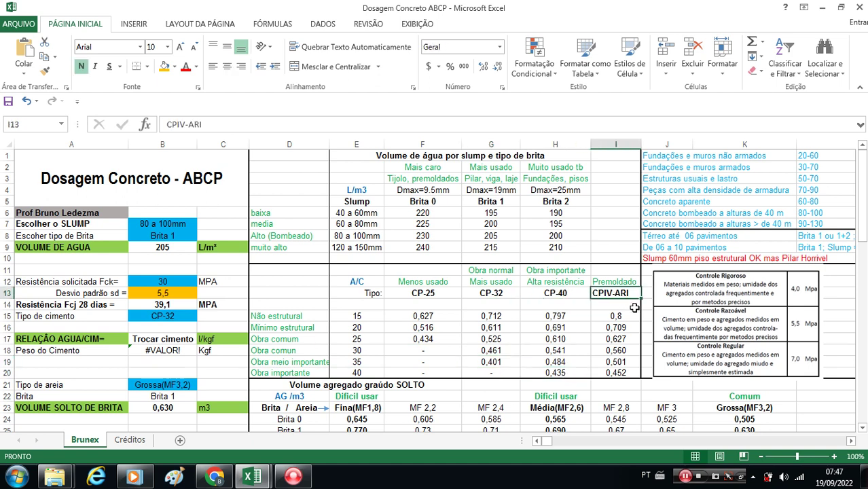
click(624, 373)
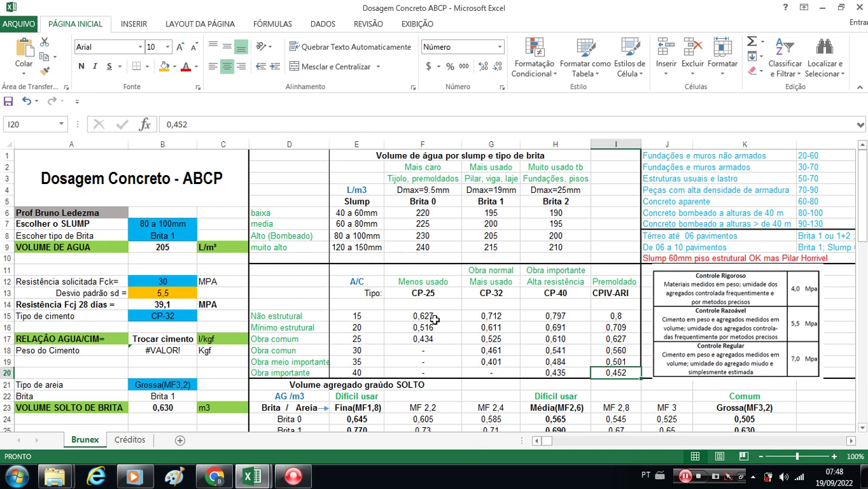
- Compare the CP-32 and CP-40 columns, the water volume and A/C tables, and the Fck, Fcj and water/cement ratio cells
click(501, 295)
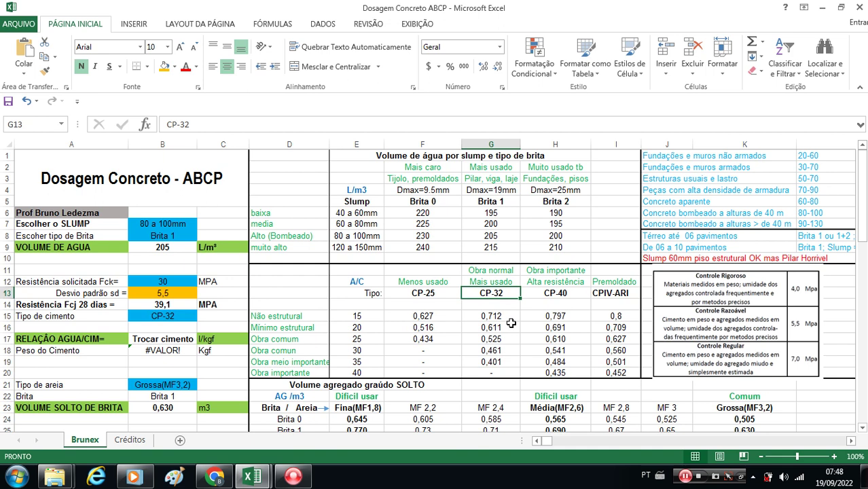
click(555, 290)
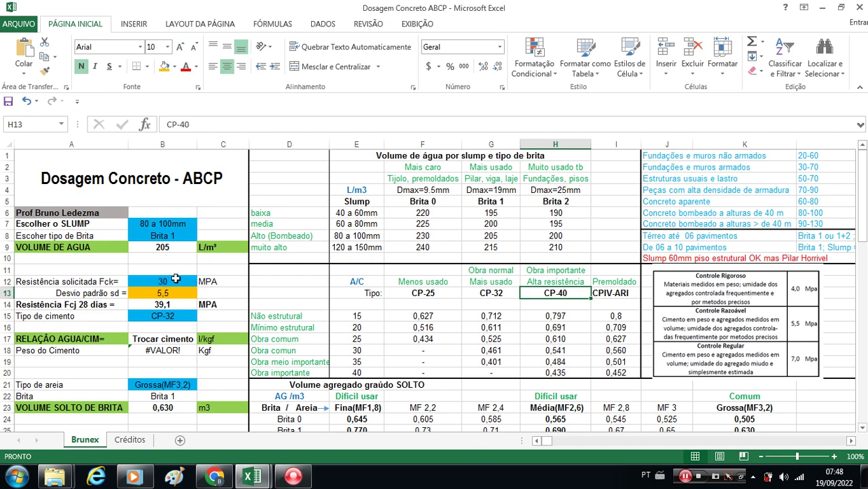
drag(418, 210, 570, 248)
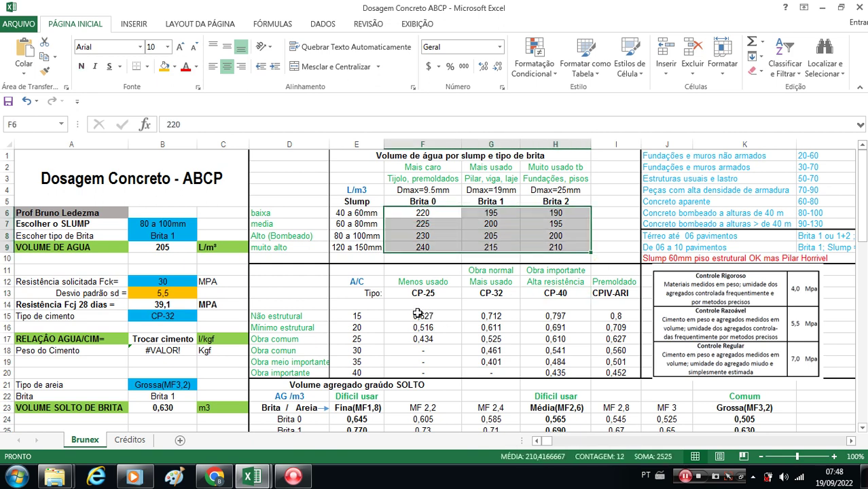
drag(417, 314, 613, 374)
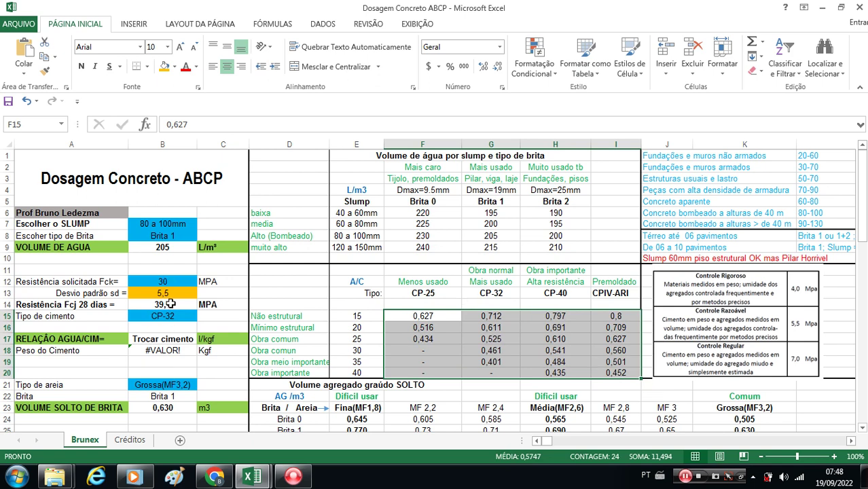
click(174, 280)
click(178, 304)
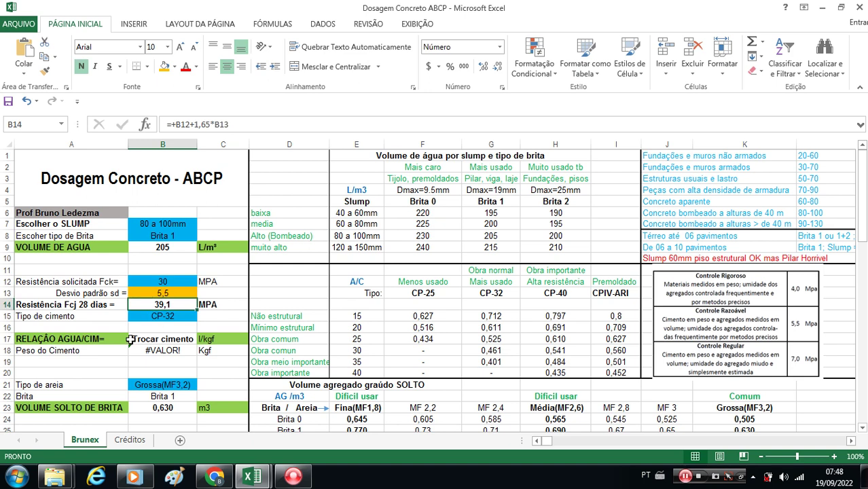
click(182, 338)
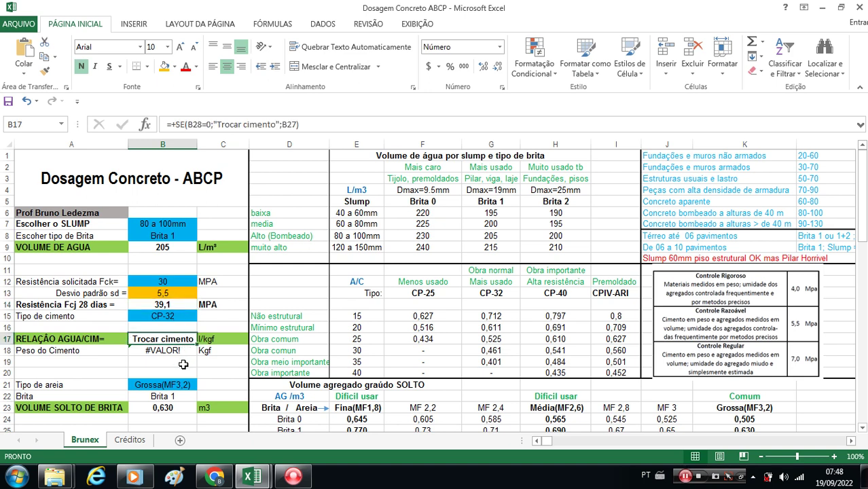
- Set the cement type to CP-40 and check the water/cement ratio and cement weight formulas
click(185, 317)
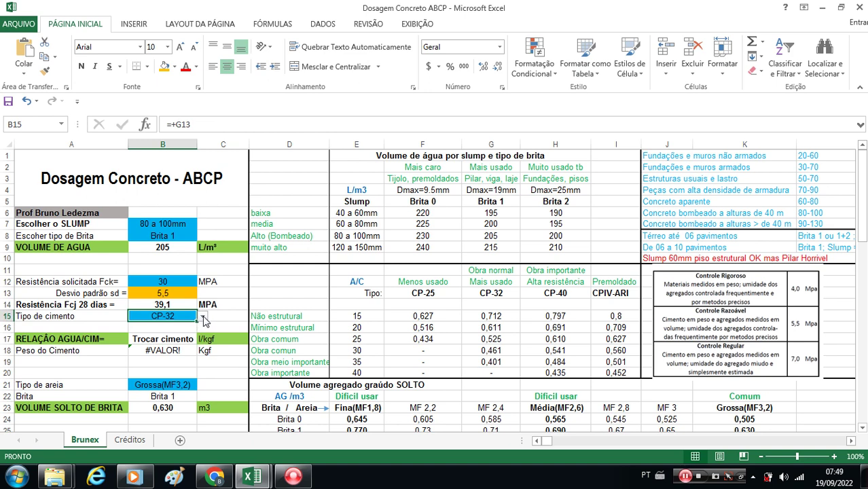
click(203, 318)
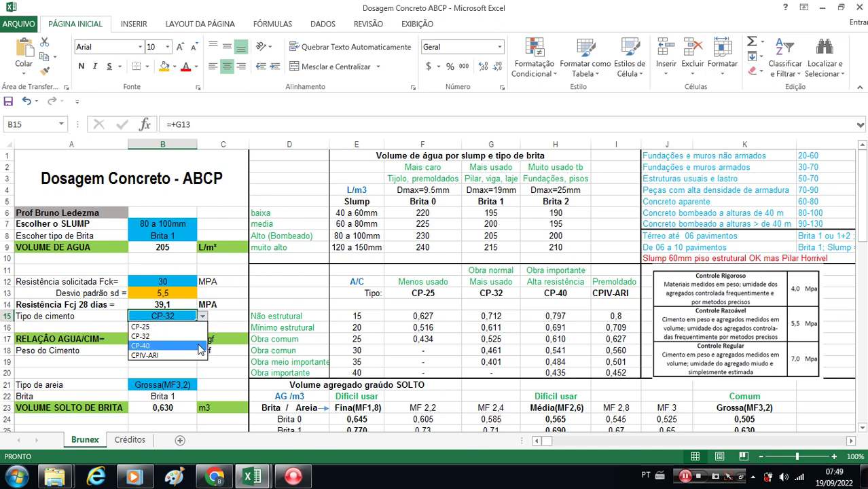
click(200, 345)
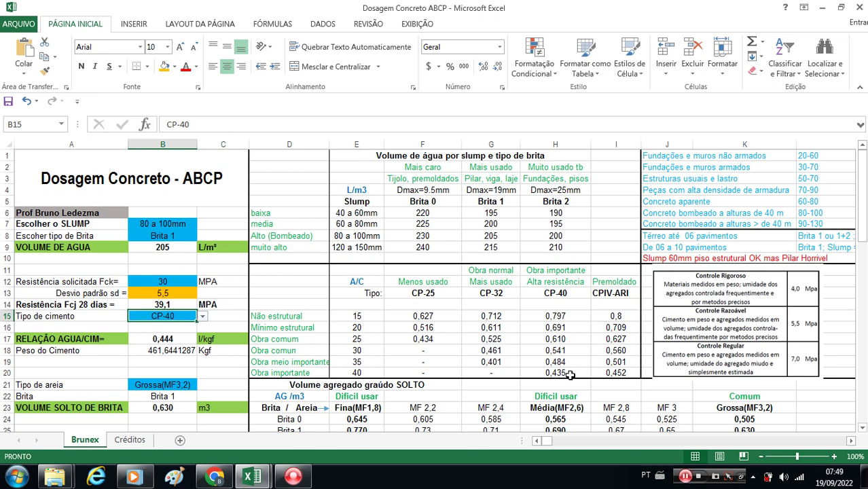
click(175, 337)
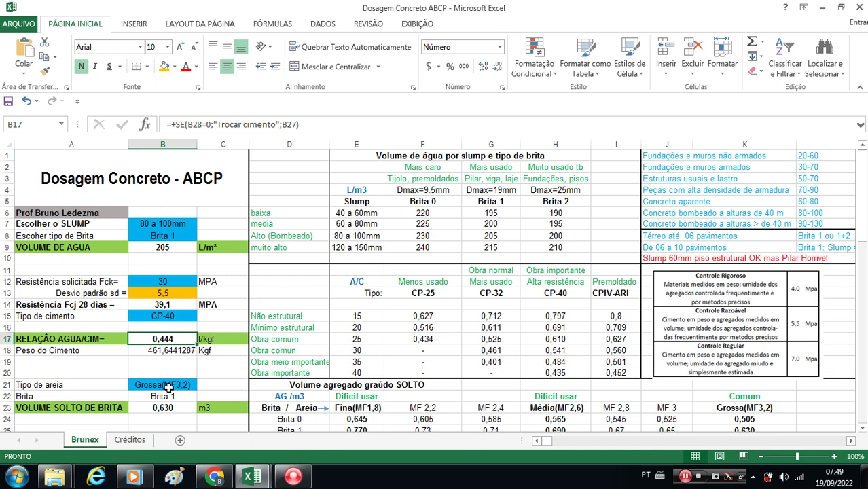
click(186, 351)
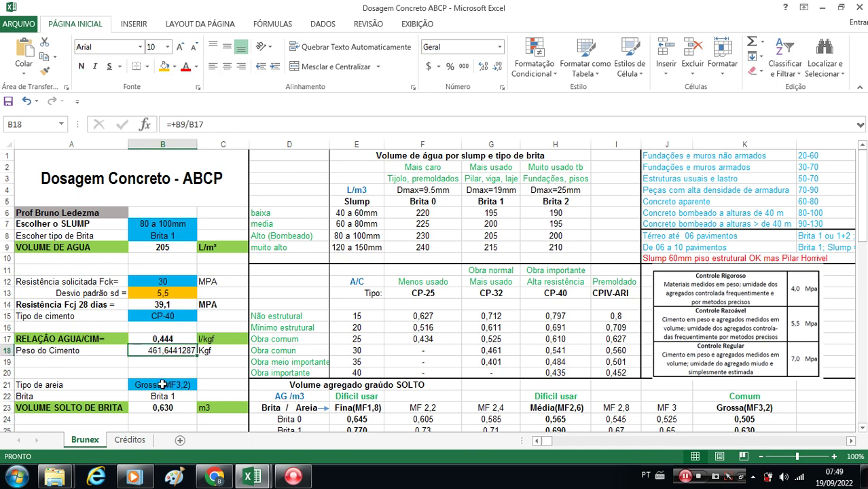
- Examine the sand type input against the fineness modulus columns of the loose coarse aggregate volume table, from Fina(MF1,8) to MF 3,4
click(163, 384)
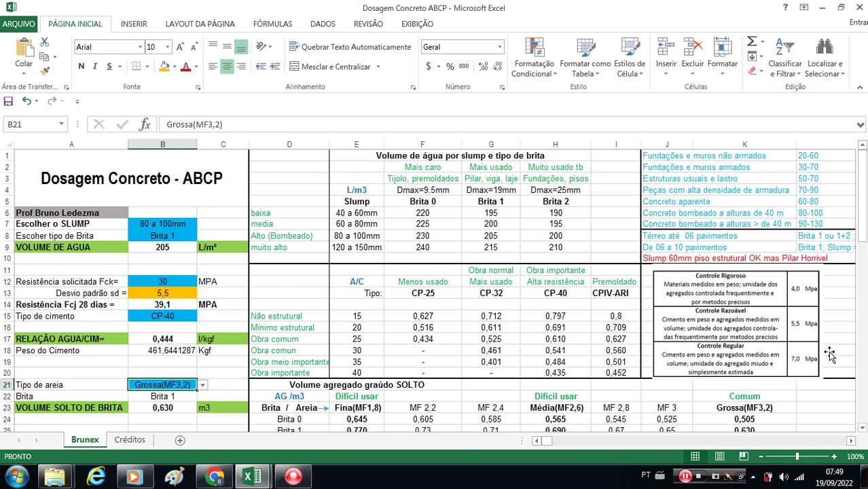
drag(862, 197, 861, 218)
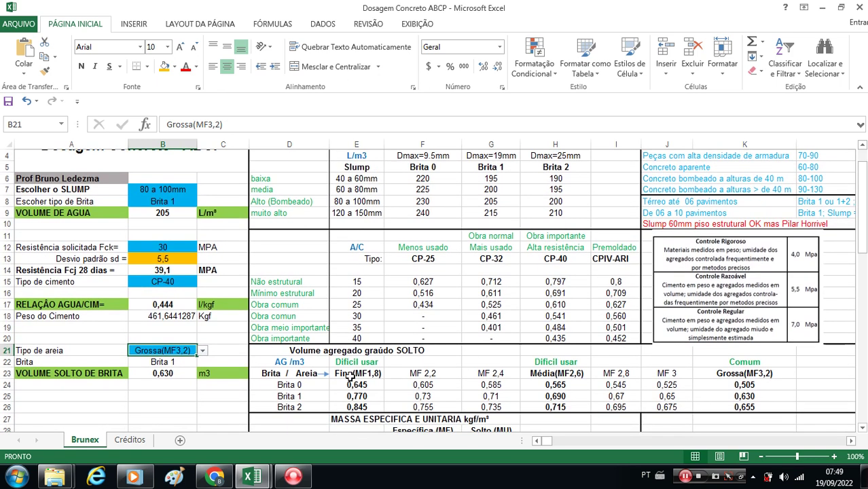
click(352, 374)
click(561, 373)
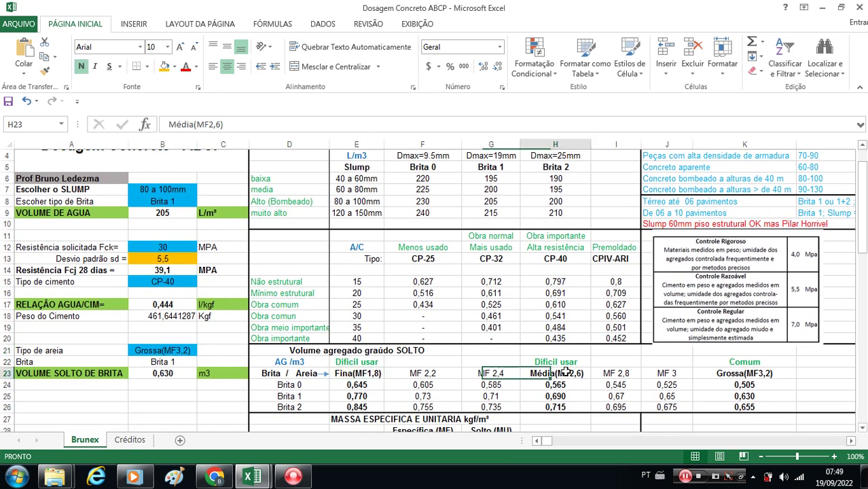
click(763, 362)
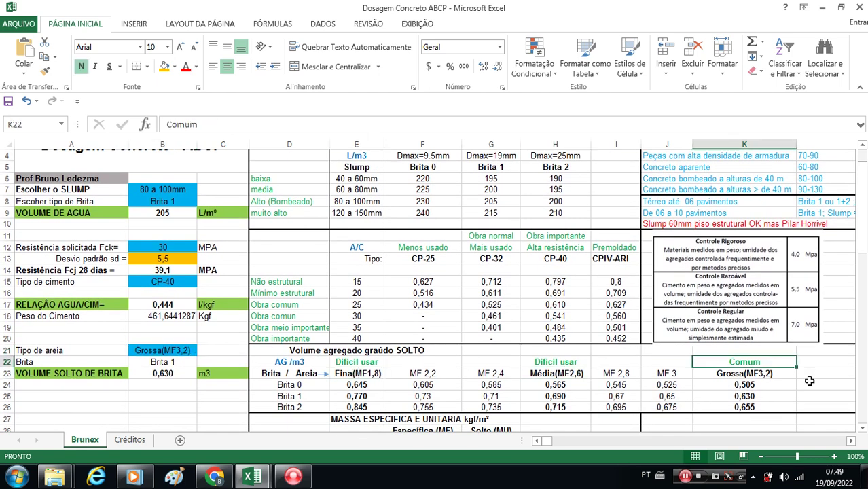
click(851, 441)
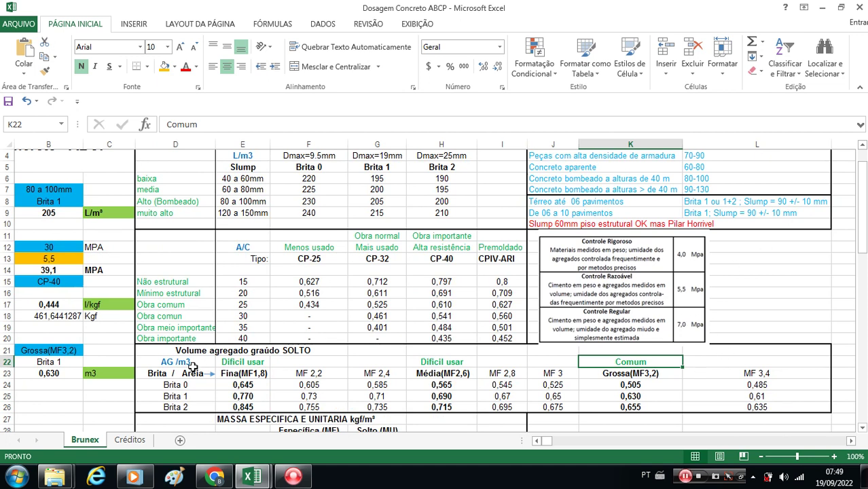
drag(266, 373, 726, 372)
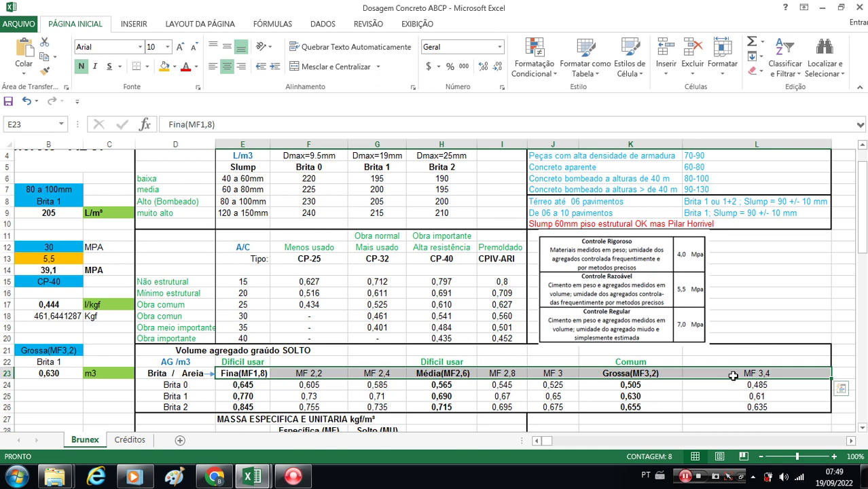
drag(626, 360, 630, 406)
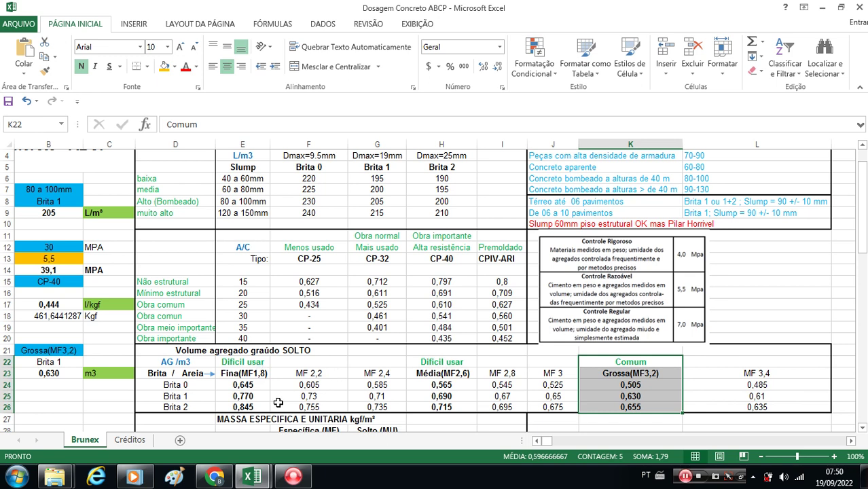
- Replace the usage note above the Média(MF2,6) sand column with "até que da pra usar"
click(437, 362)
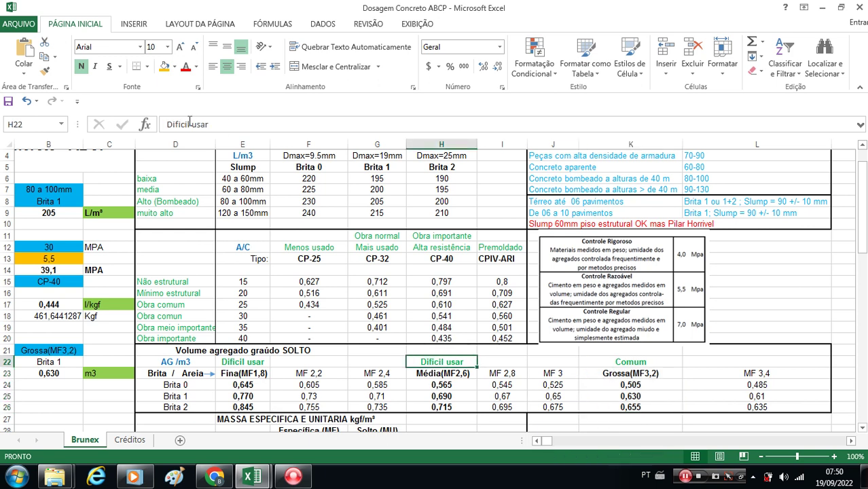
drag(189, 125, 157, 126)
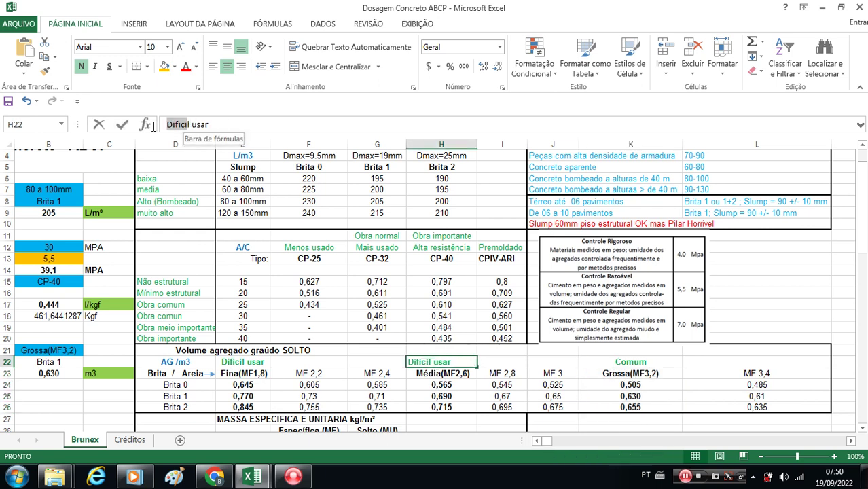
click(189, 125)
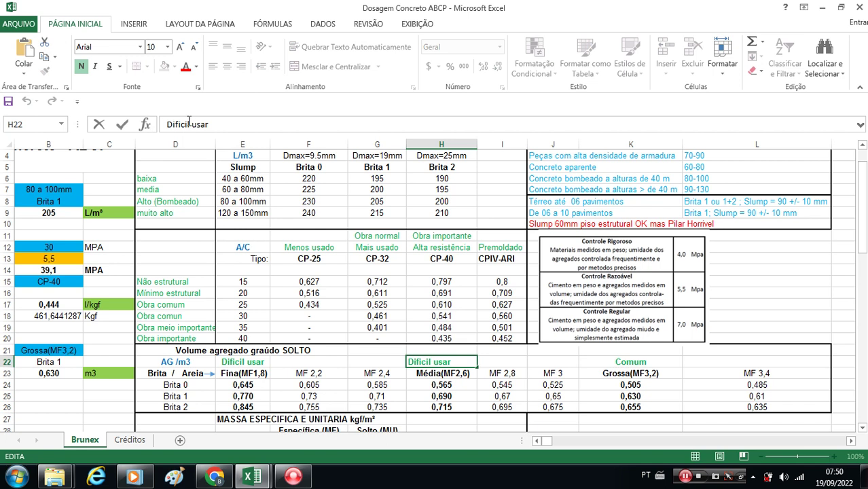
drag(188, 124, 153, 125)
text(até )
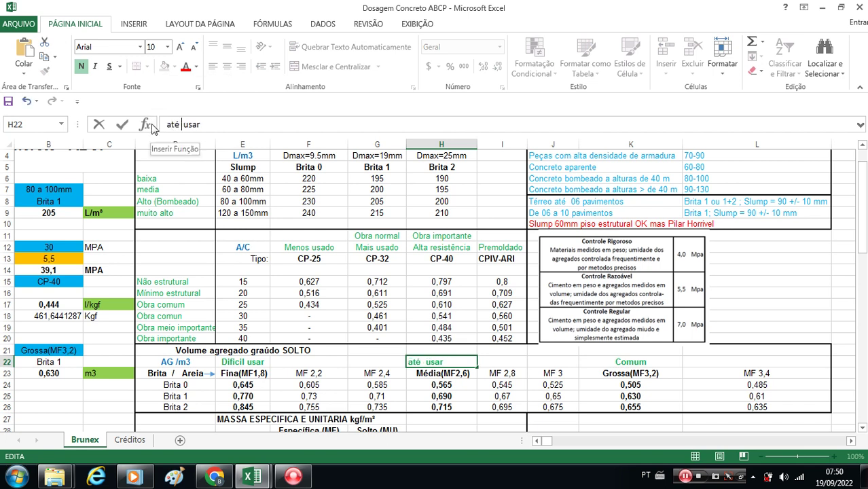
text(que da pra usar)
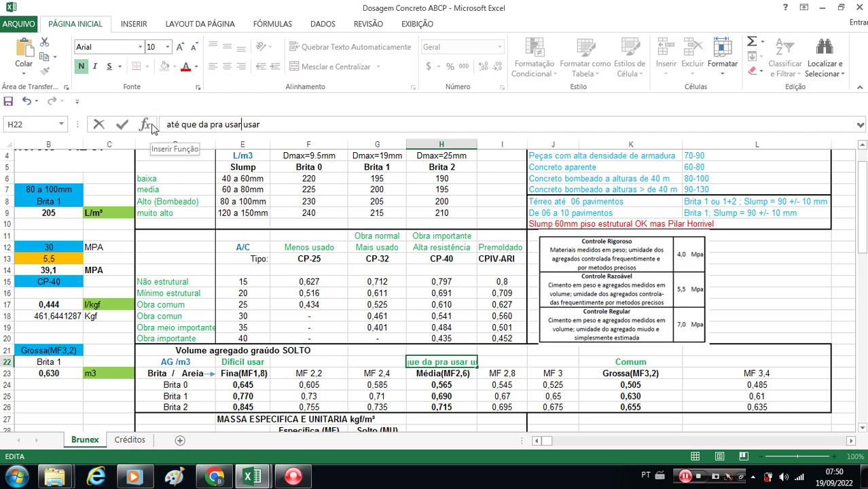
key(shift+End)
key(Delete)
key(Return)
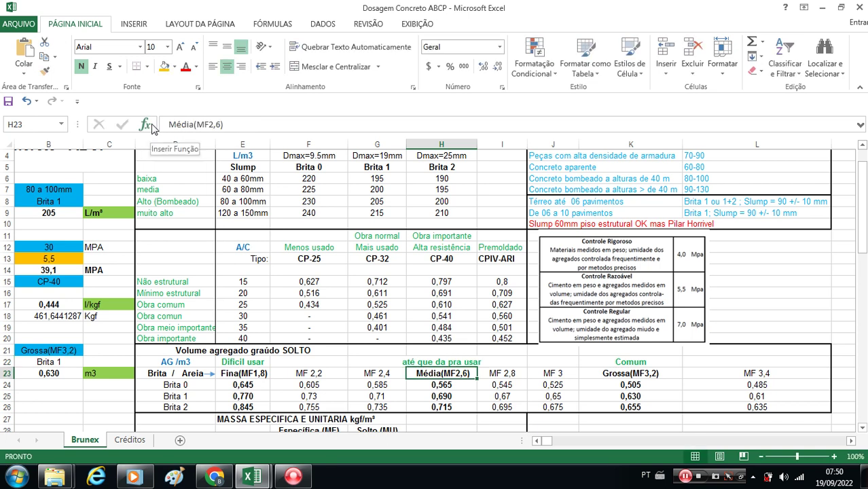
- Capitalize the first letter of the note above Média(MF2,6) so it reads "Até que da pra usar"
click(612, 362)
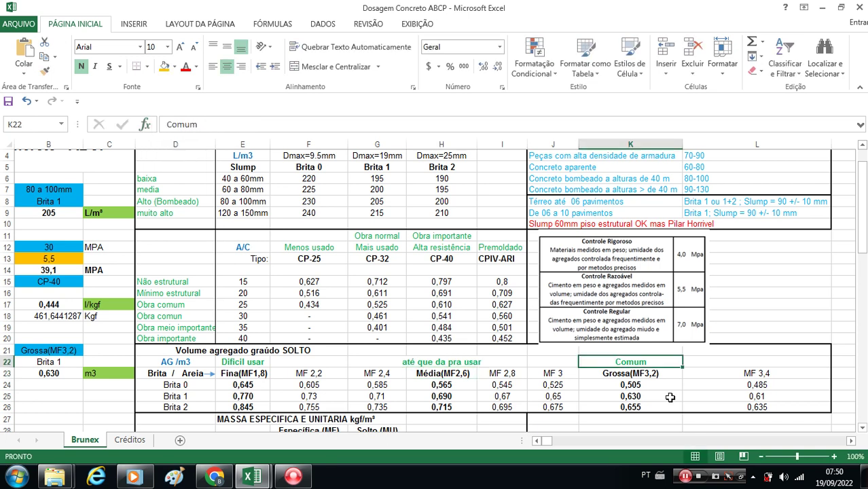
click(536, 441)
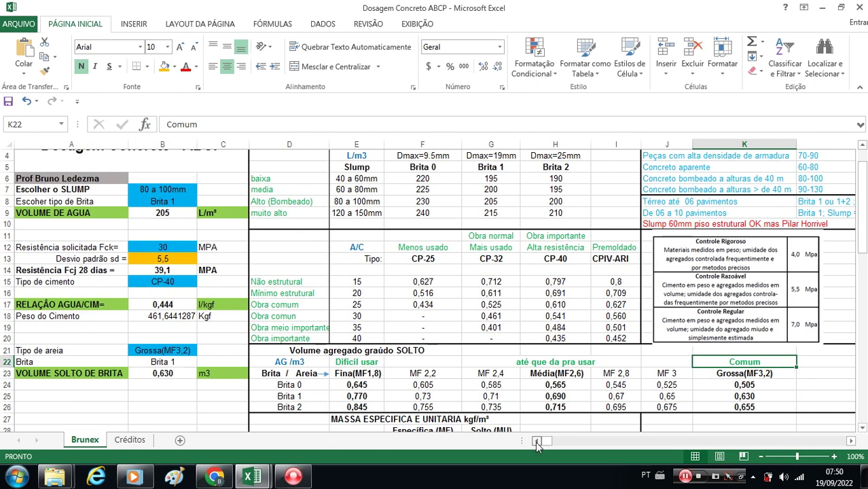
click(528, 364)
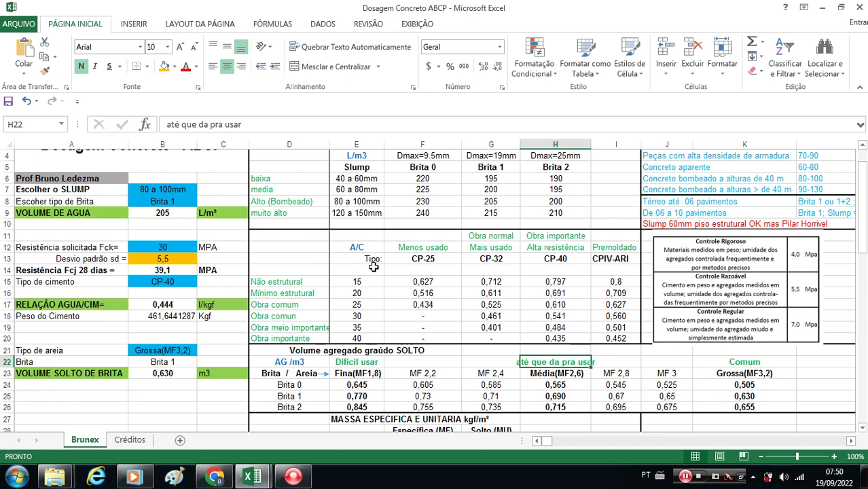
click(169, 124)
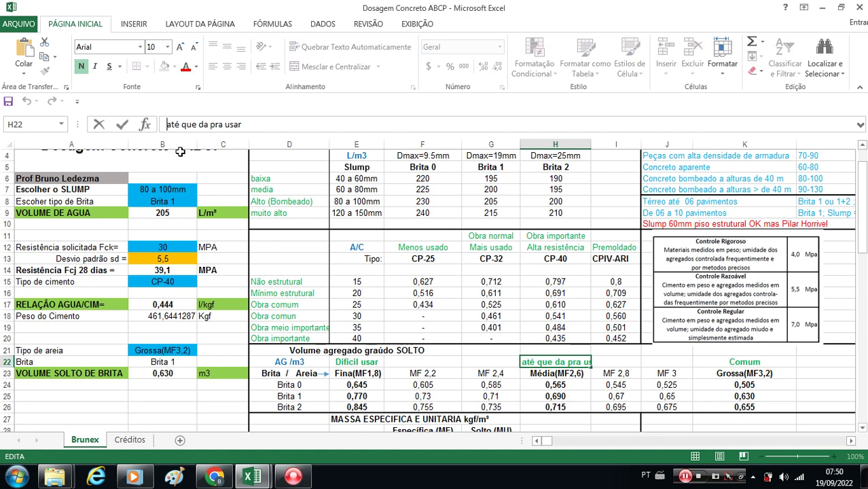
key(Delete)
text(A)
key(Return)
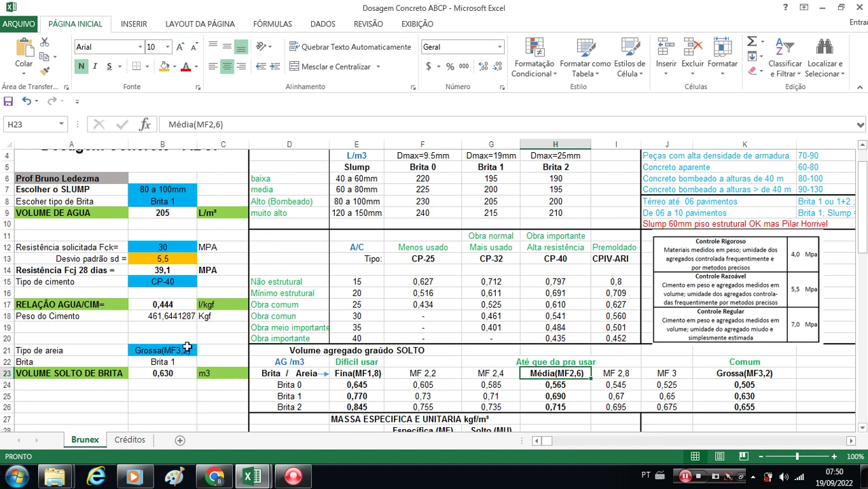
- Choose Grossa(MF3,2) as the sand type
click(191, 349)
click(201, 350)
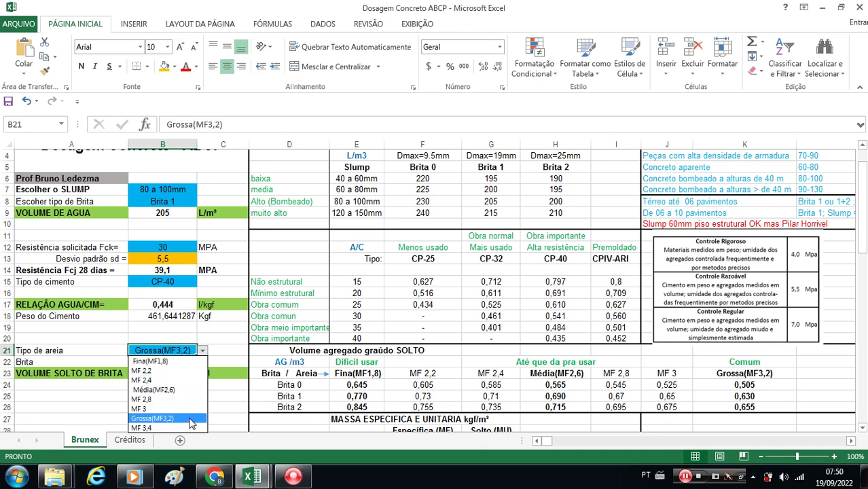
click(190, 420)
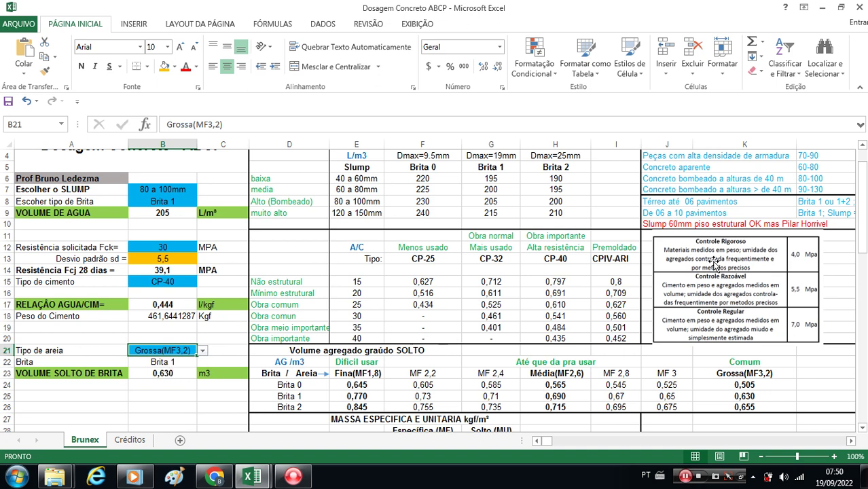
- Examine the Cálculo table's litres, kgf, loose volume and specific volume columns, including their Soma row
drag(864, 222, 864, 265)
drag(865, 277, 865, 302)
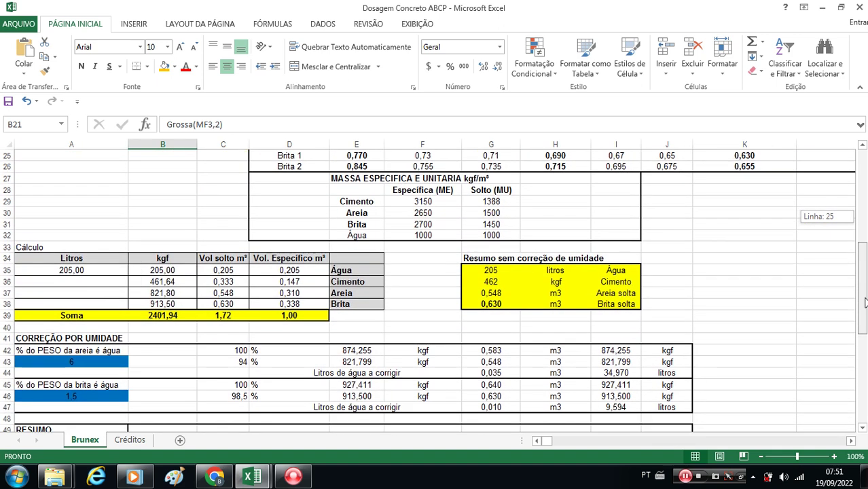
drag(865, 302, 865, 303)
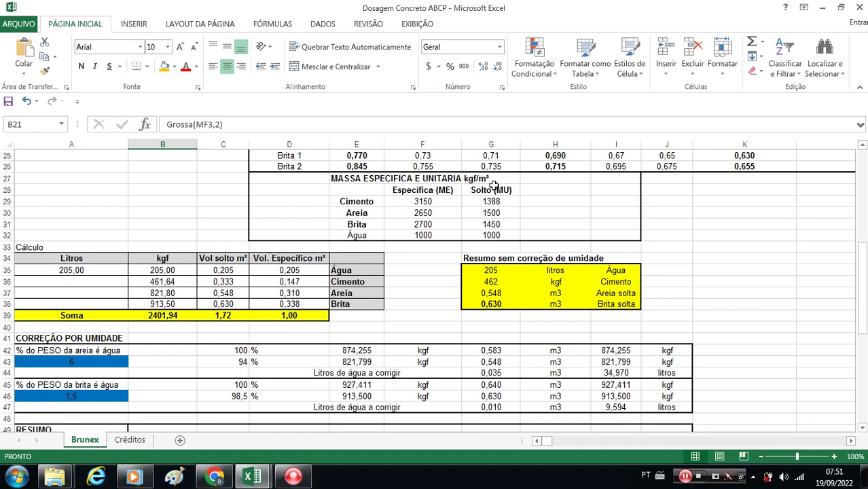
drag(865, 258, 865, 276)
click(76, 213)
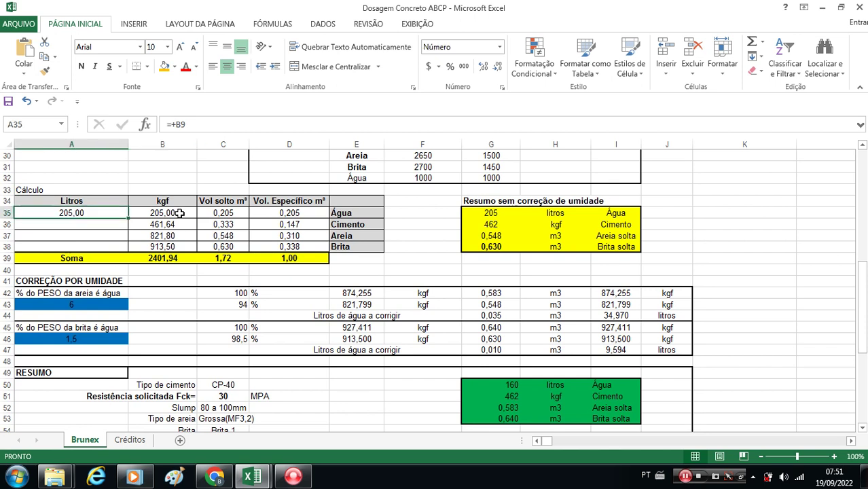
drag(176, 213, 178, 246)
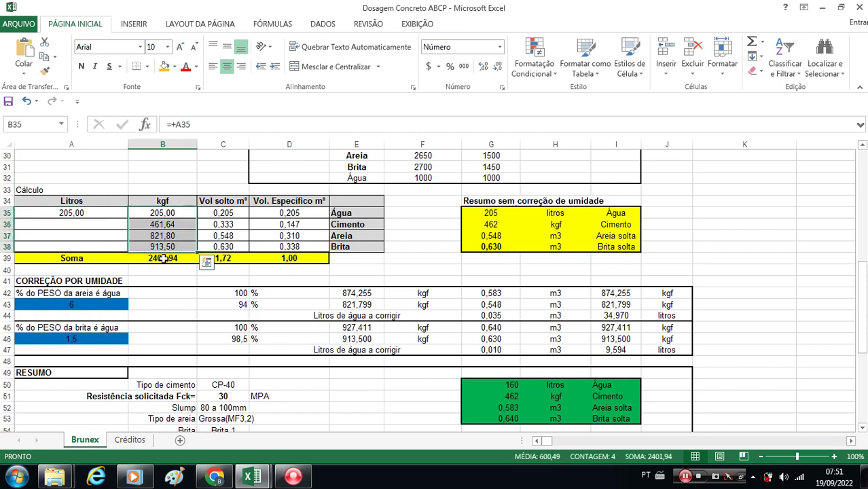
click(163, 259)
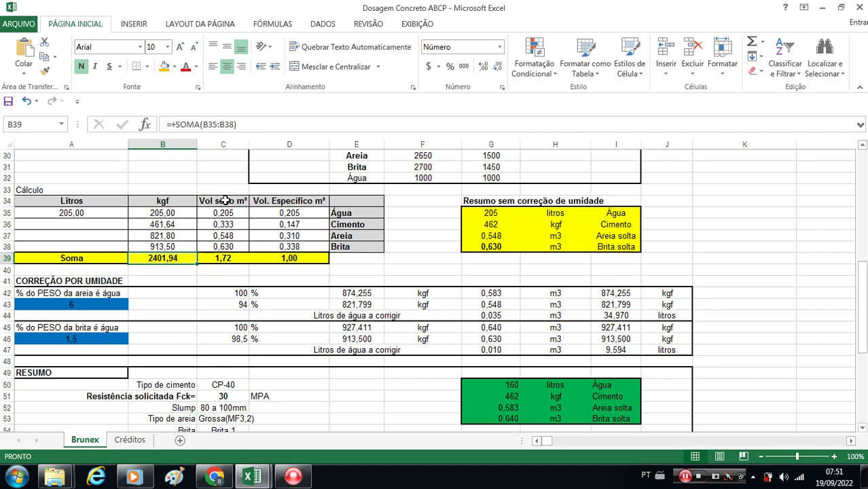
drag(225, 200, 224, 258)
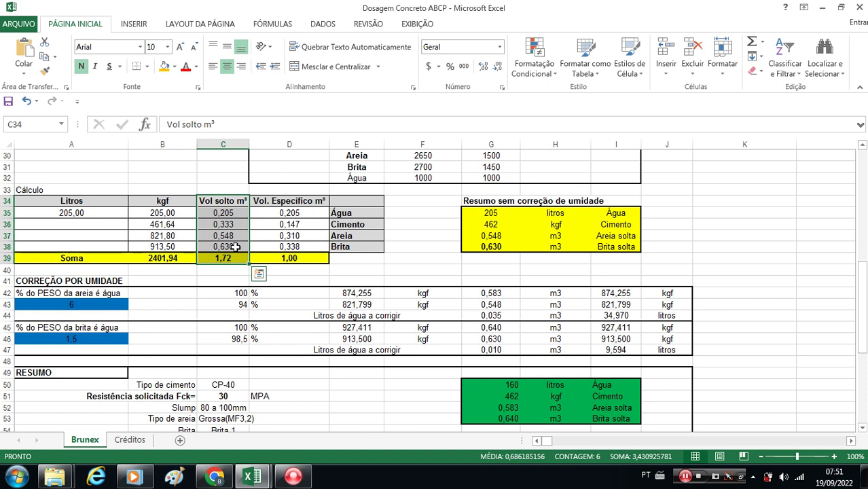
drag(315, 212, 315, 257)
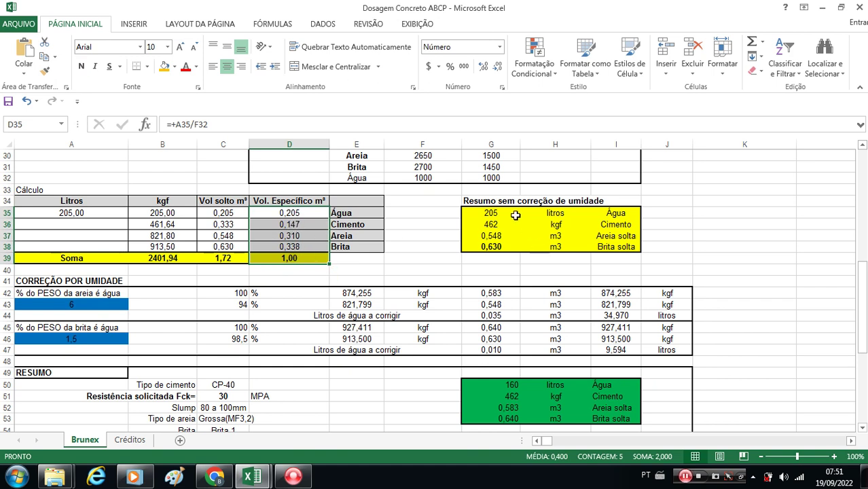
- Review the water, cement, loose sand and loose gravel quantities in the Resumo sem correção de umidade block
click(480, 201)
drag(480, 201, 622, 247)
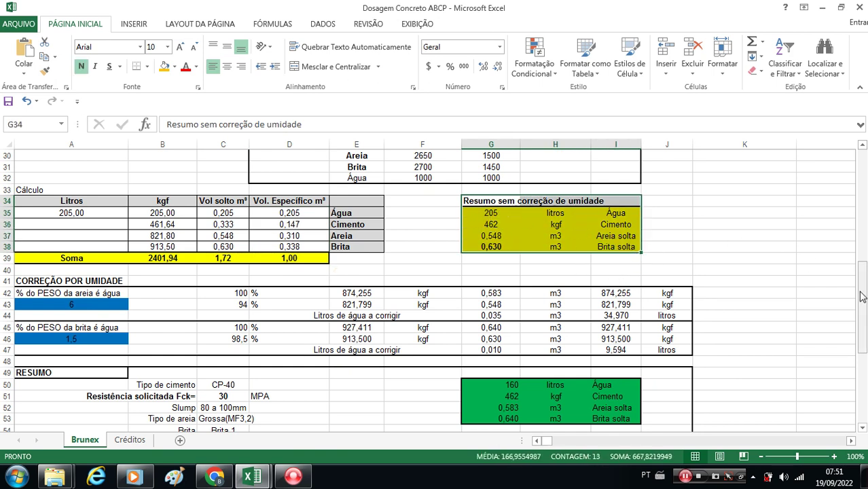
drag(504, 217, 615, 247)
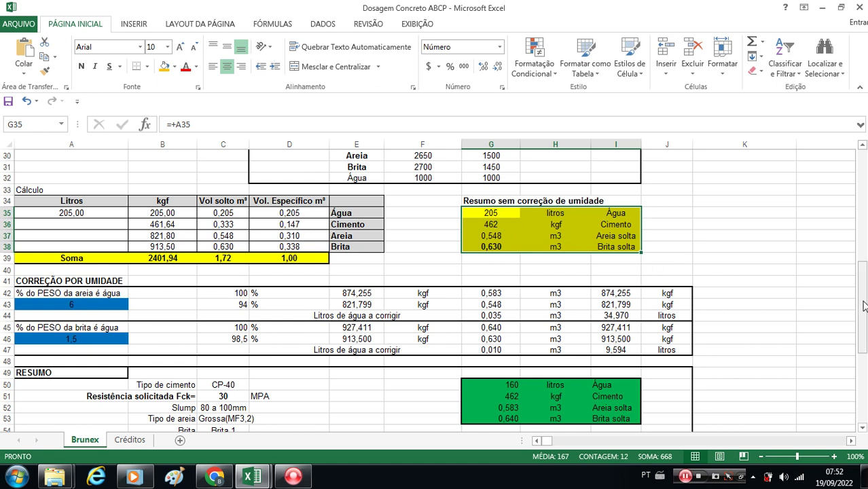
- Fill the sand and gravel moisture percentage input cells under CORREÇÃO POR UMIDADE with orange
drag(864, 305, 863, 334)
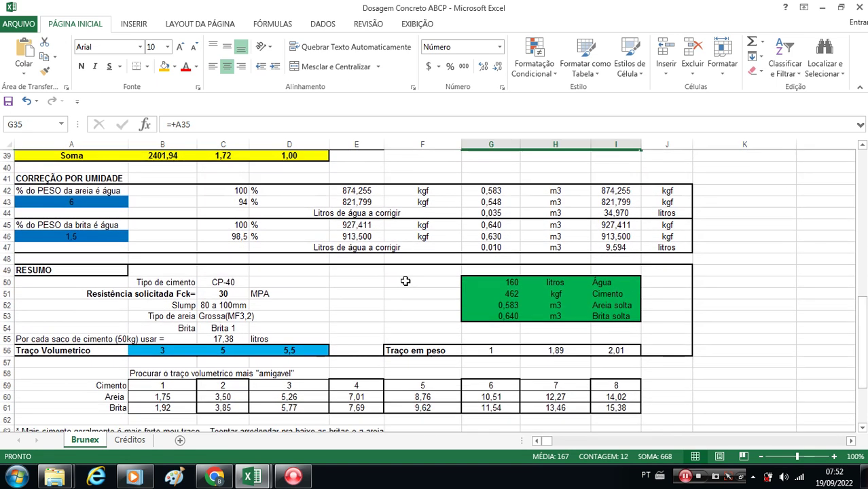
click(78, 203)
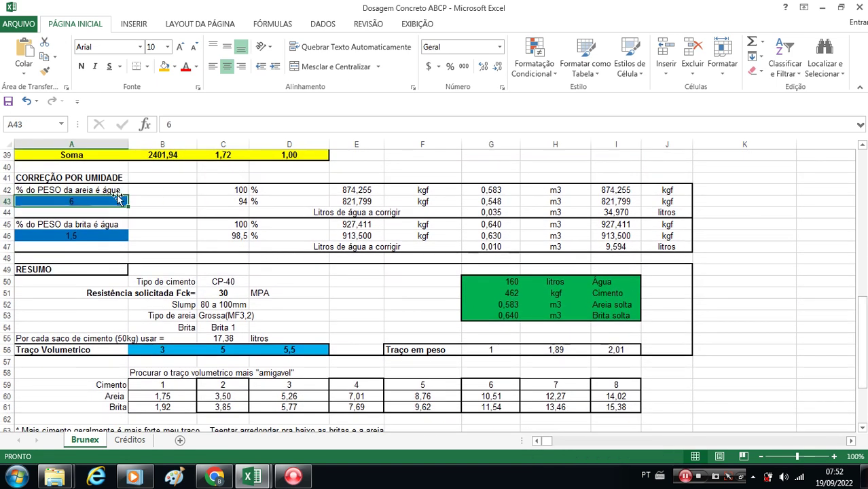
click(164, 68)
click(100, 235)
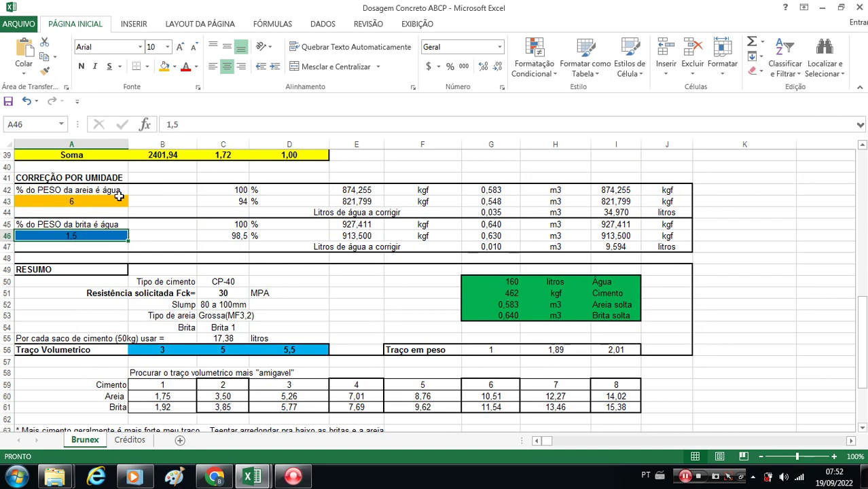
click(166, 68)
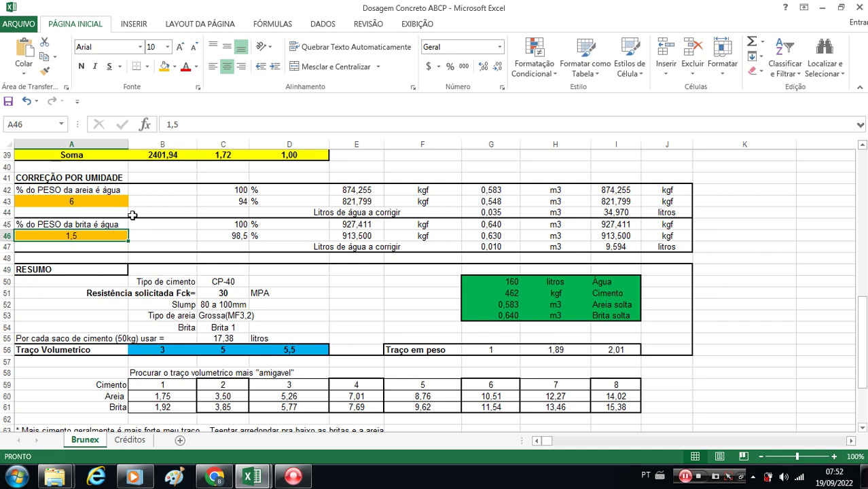
click(103, 202)
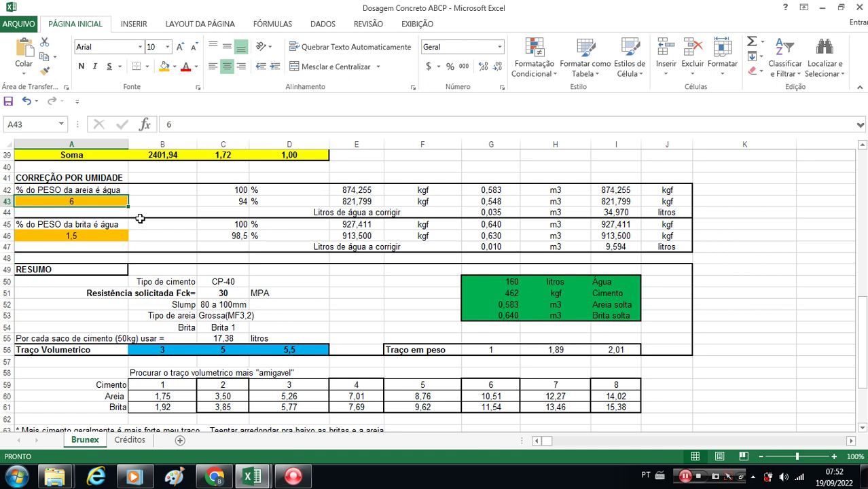
click(97, 235)
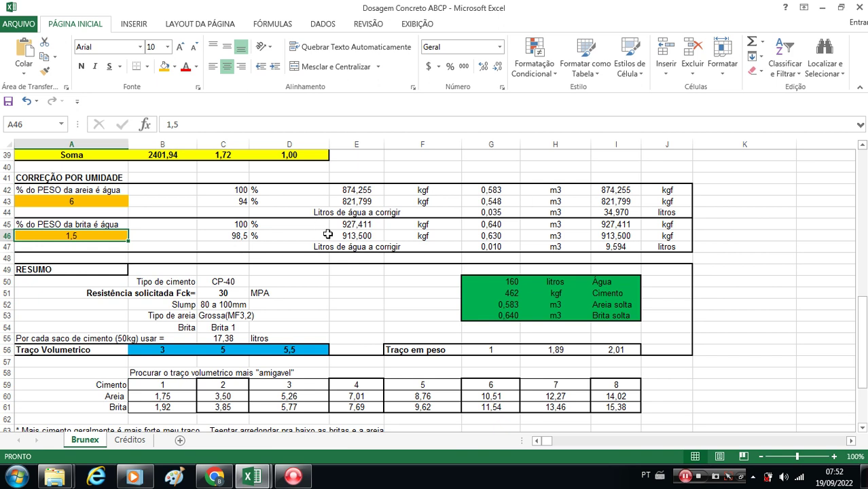
- Fill the RESUMO heading cell with green and change its text to "RESUMO FINAL"
click(48, 268)
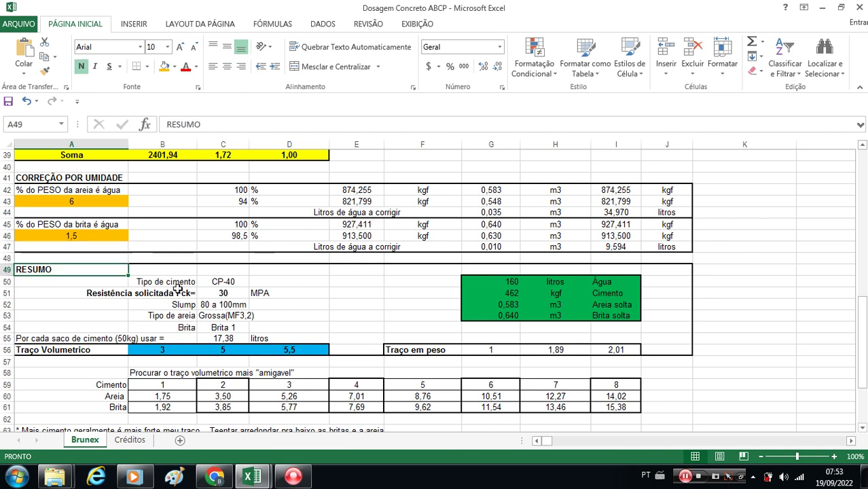
click(175, 66)
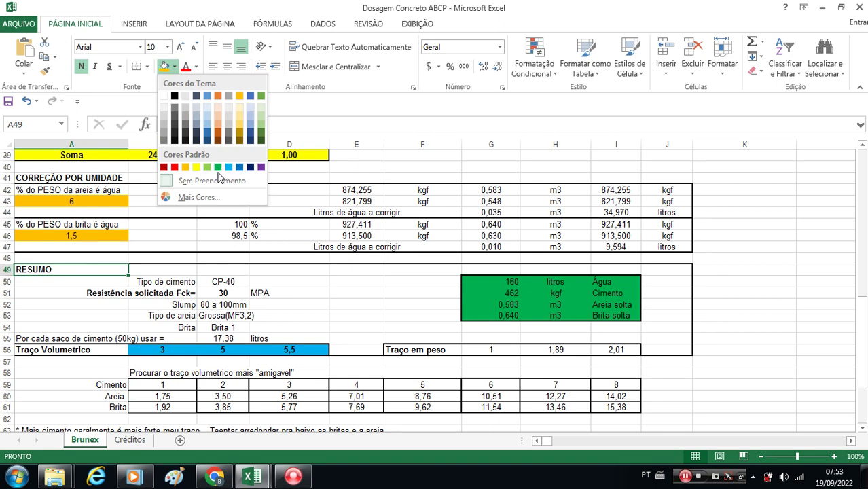
click(218, 168)
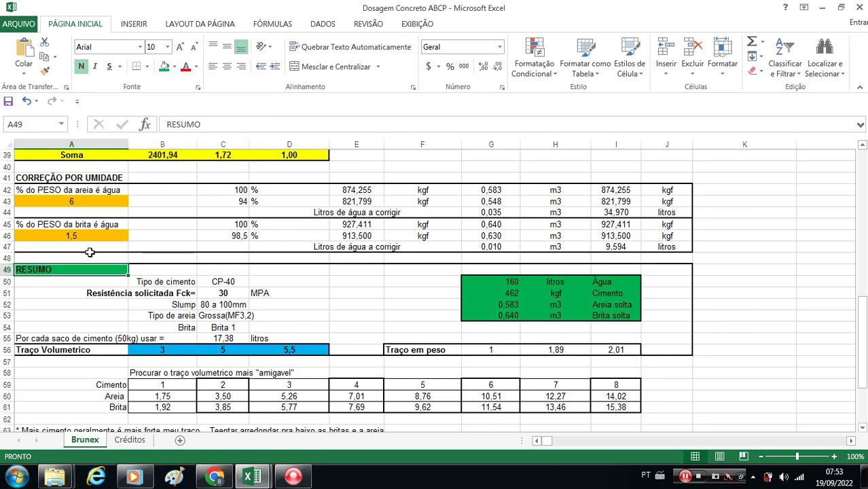
click(208, 124)
text(FINAL)
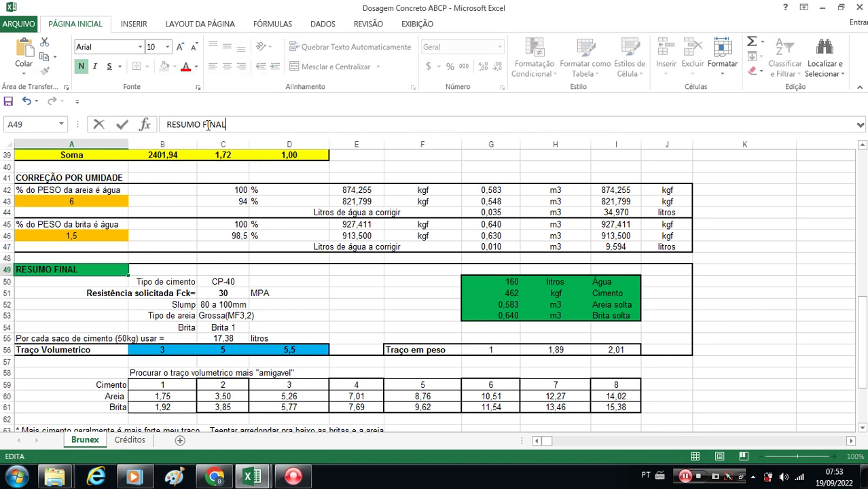
key(Return)
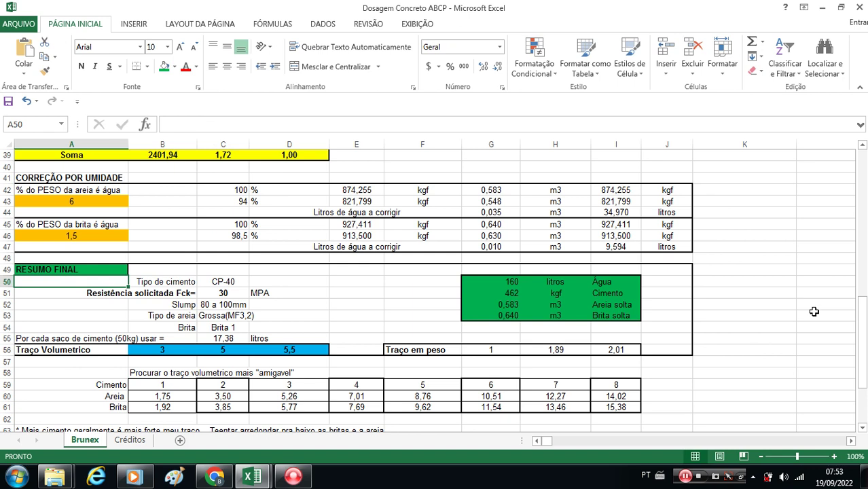
- Examine the RESUMO FINAL entries from cement type to water per 50 kg bag, plus the corrected water and cement quantities
click(862, 429)
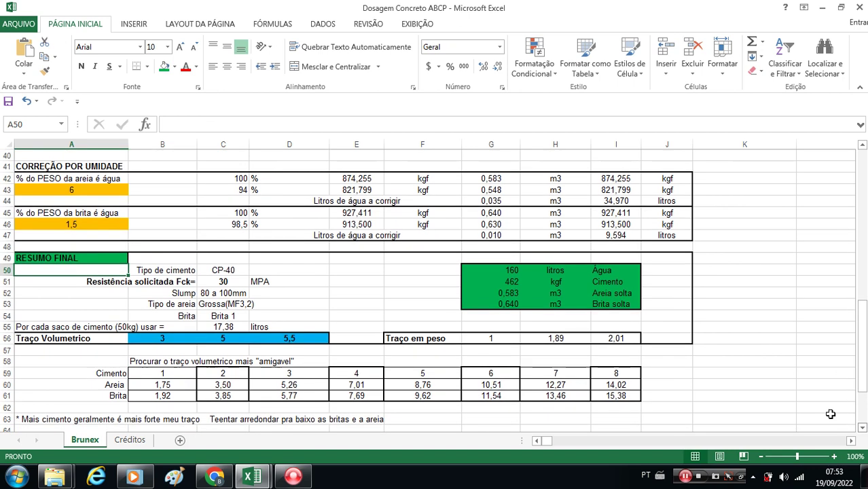
click(219, 271)
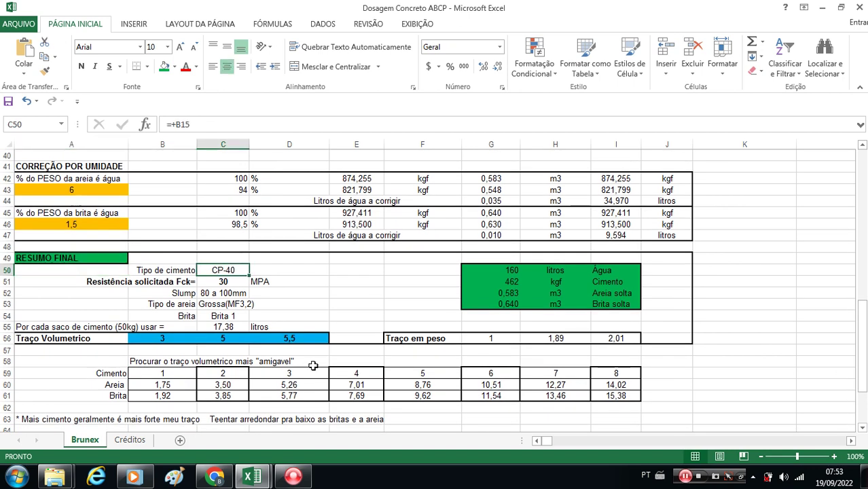
click(214, 282)
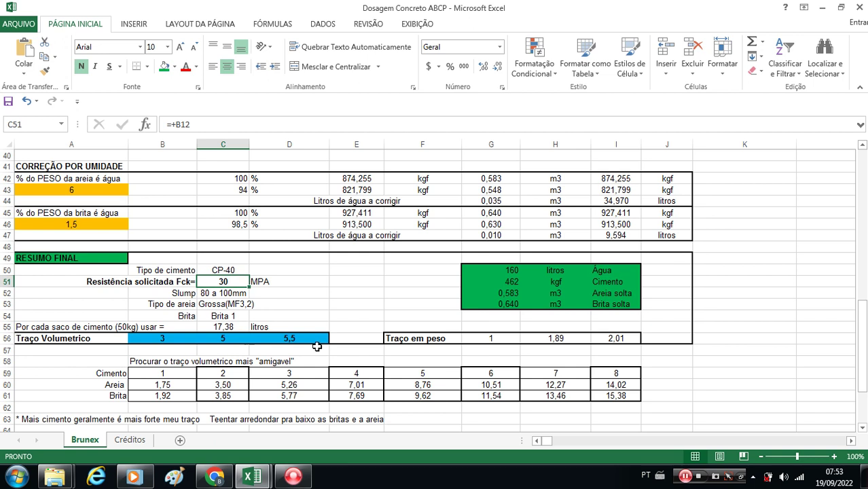
click(234, 294)
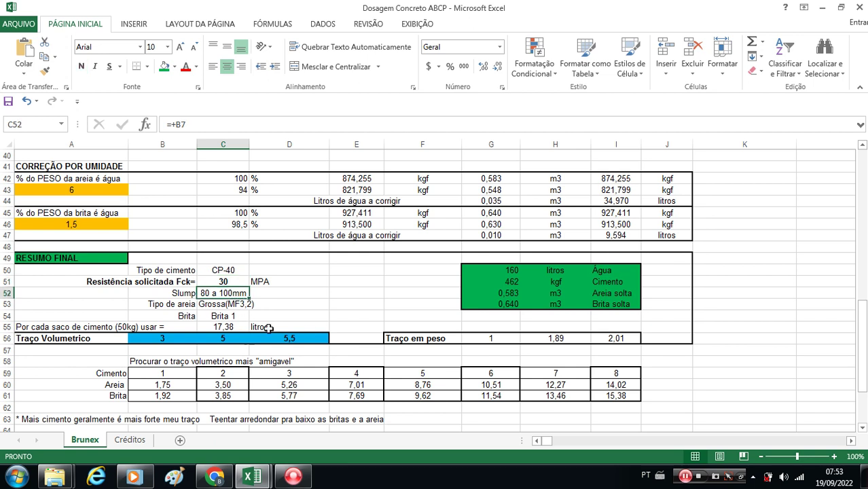
click(235, 307)
click(234, 317)
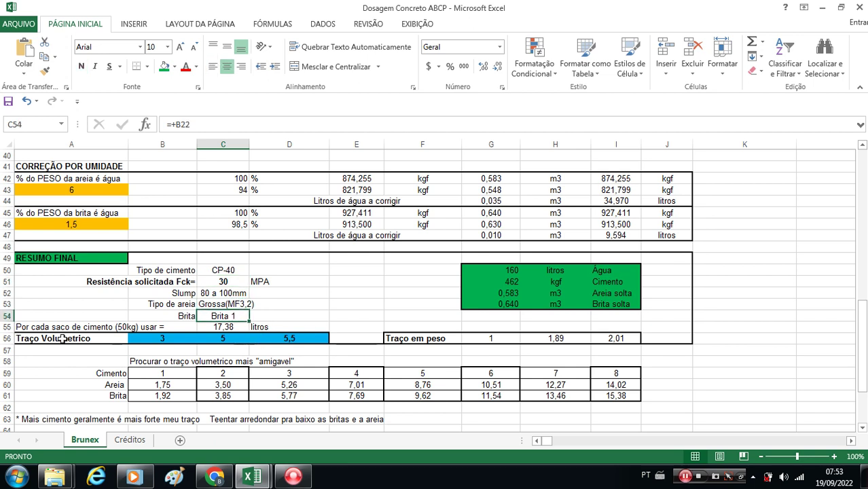
click(234, 329)
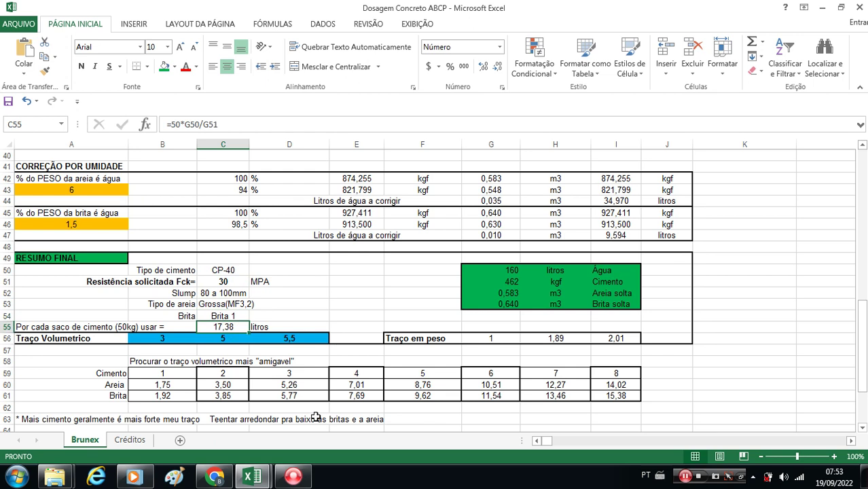
click(502, 270)
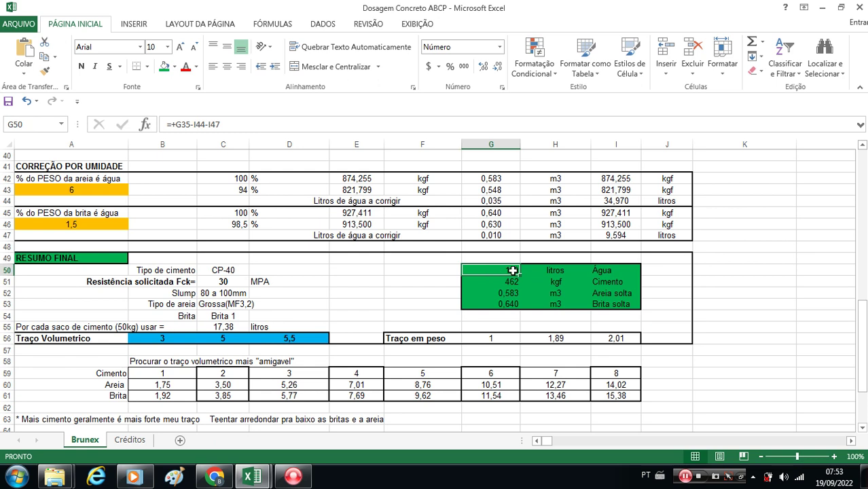
click(506, 281)
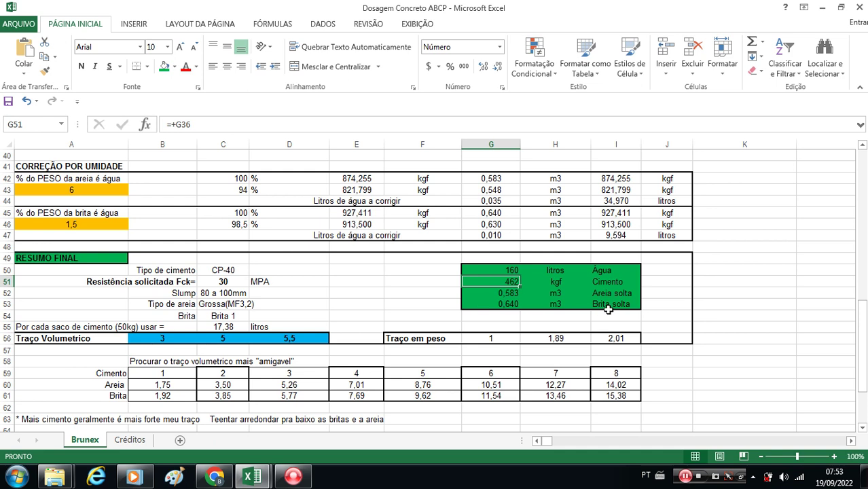
- Inspect the Traço em peso label and its cement, sand and gravel proportions
click(416, 340)
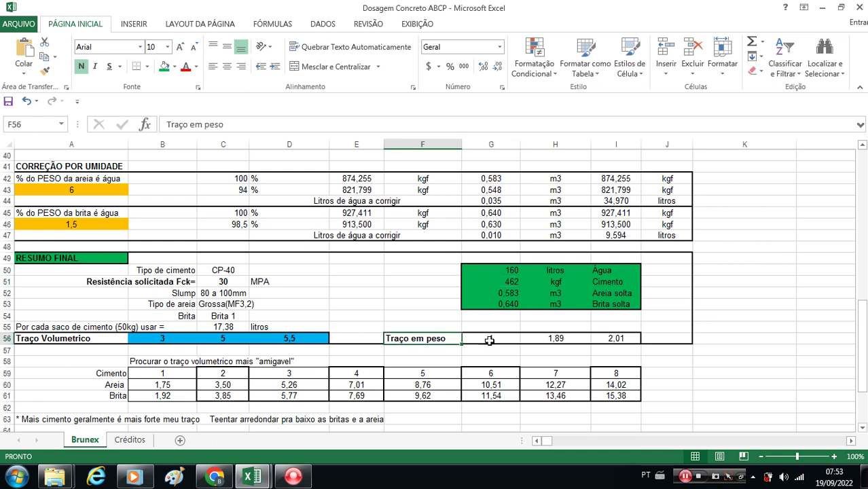
click(490, 337)
click(569, 340)
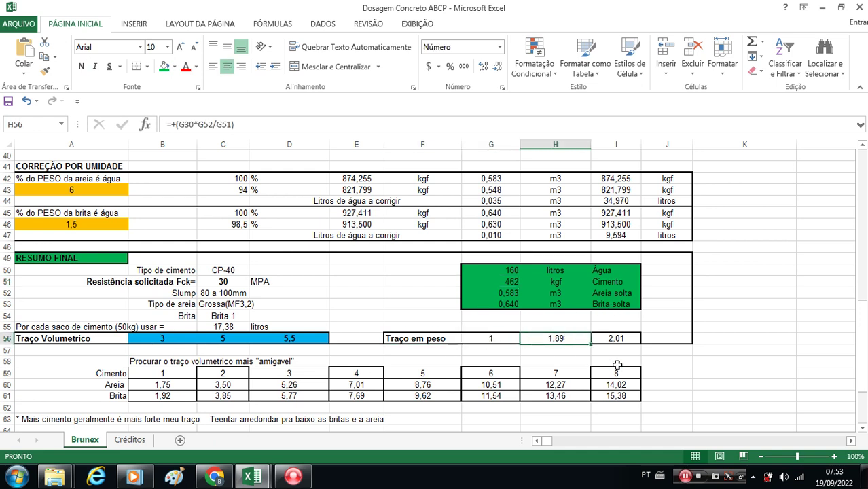
click(623, 338)
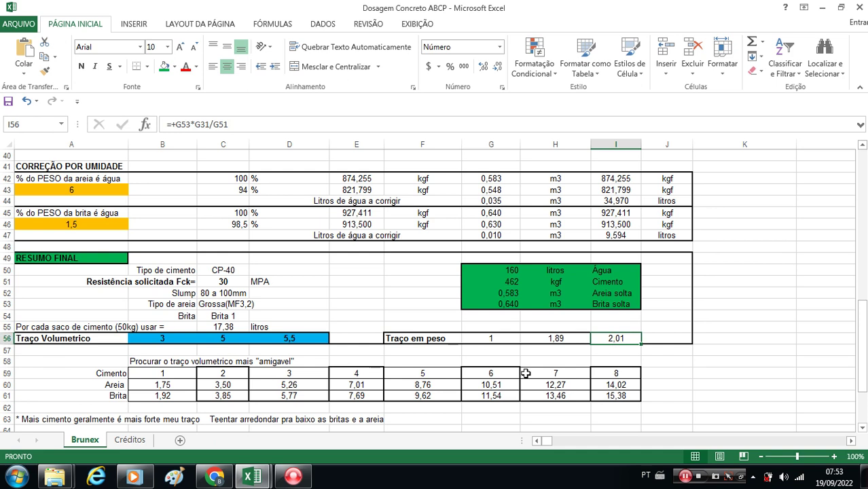
click(426, 338)
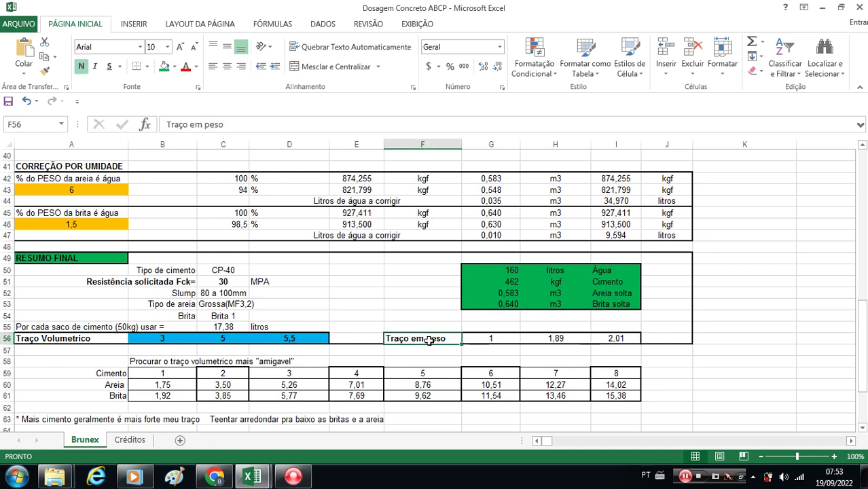
- Make the note "Procurar o traço volumetrico mais "amigavel"" below the Traço Volumetrico row bold
click(76, 339)
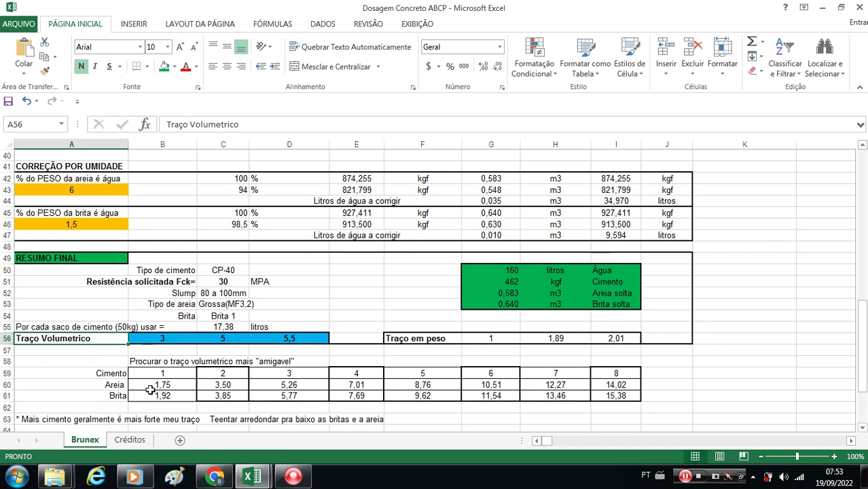
click(155, 364)
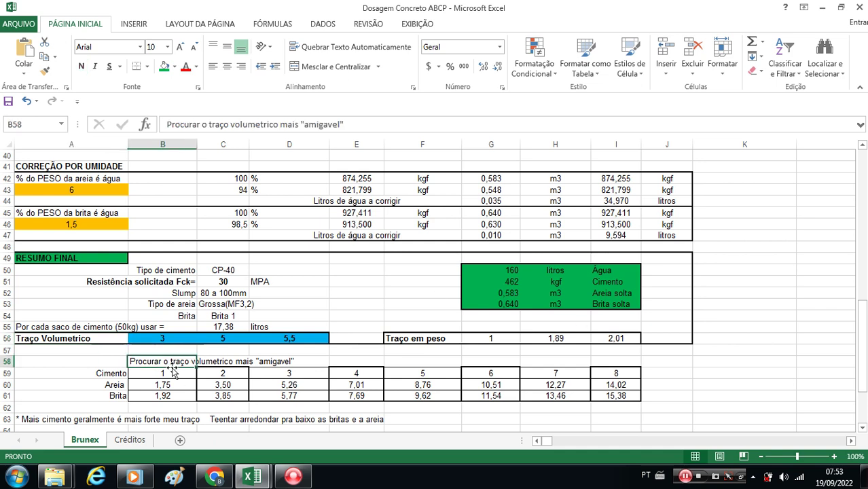
click(83, 68)
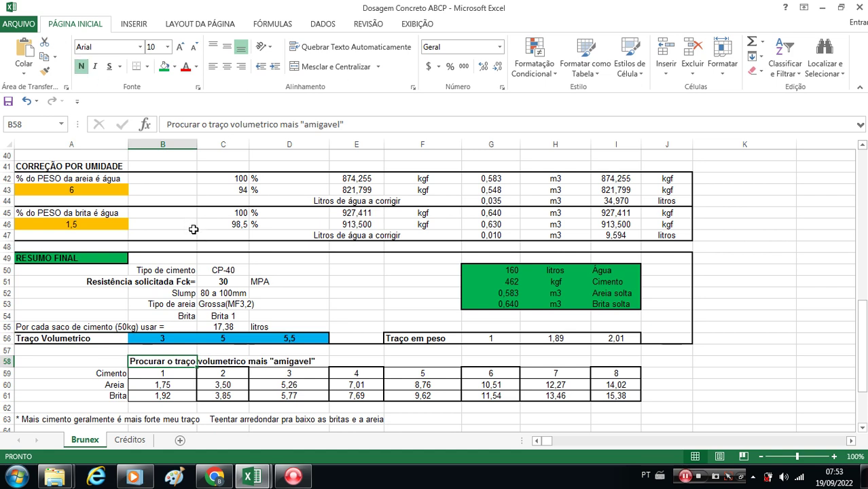
- Examine the sand and gravel proportions for one part of cement in the volumetric mix table
click(158, 373)
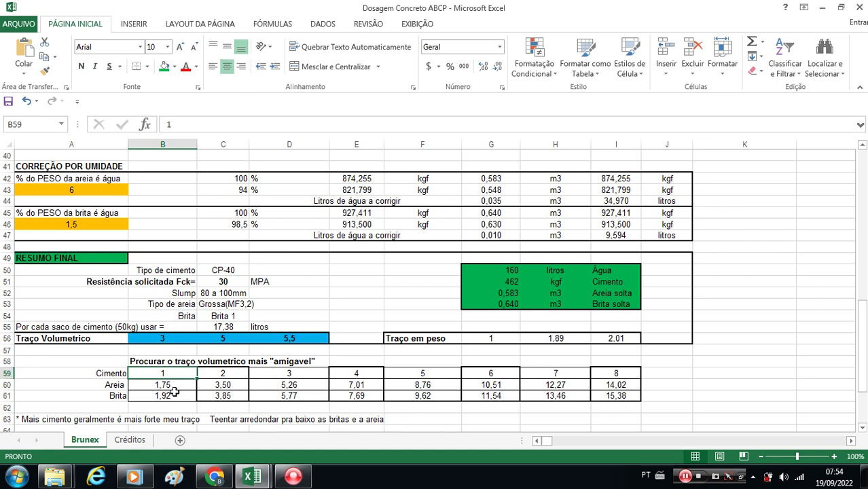
click(173, 385)
click(176, 398)
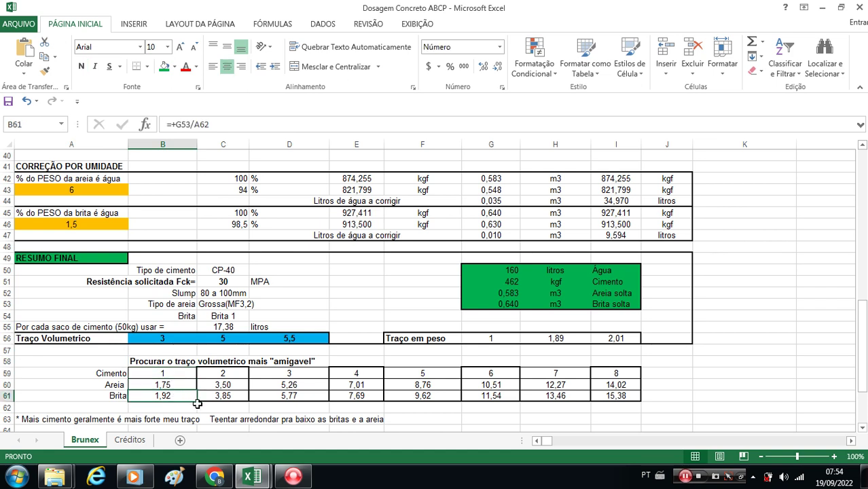
click(185, 374)
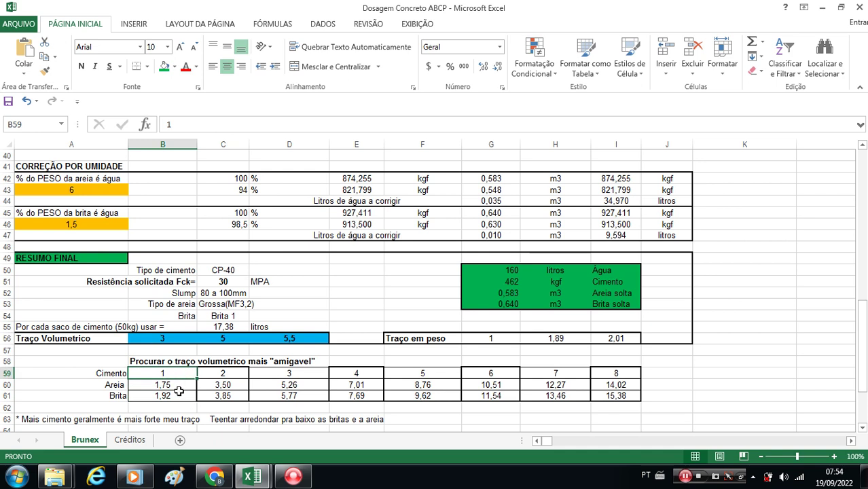
click(179, 385)
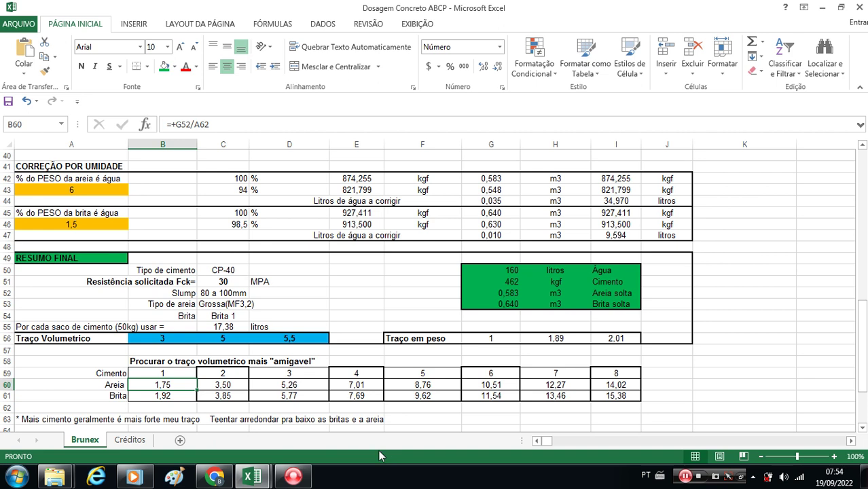
click(182, 397)
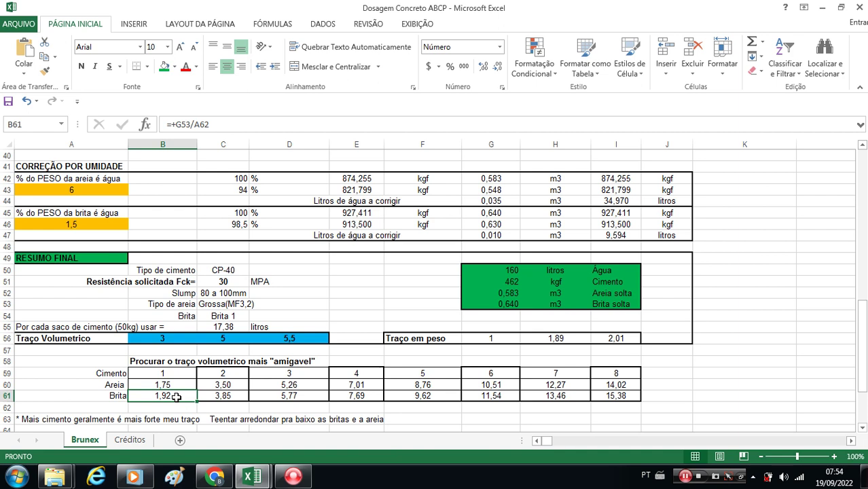
click(139, 362)
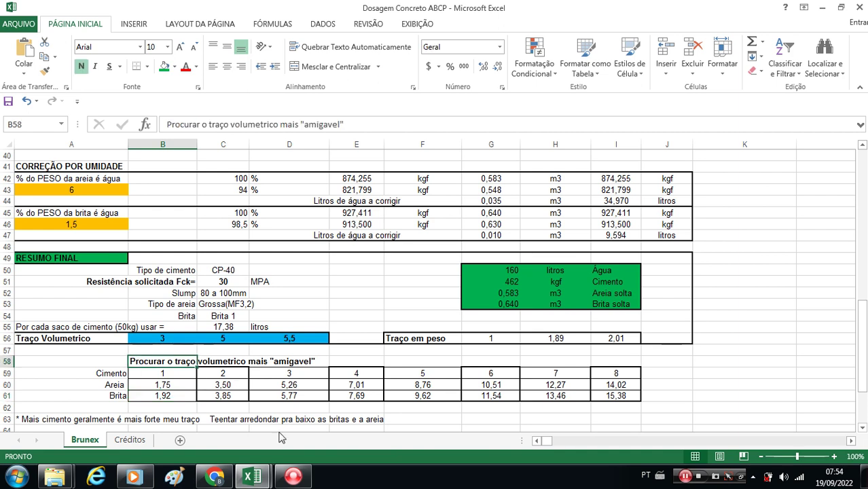
- Correct "Teentar" to "Tentar" in the note below the table and cut the sentence "Tentar arredondar pra baixo as britas e a areia" from it
click(218, 419)
click(34, 419)
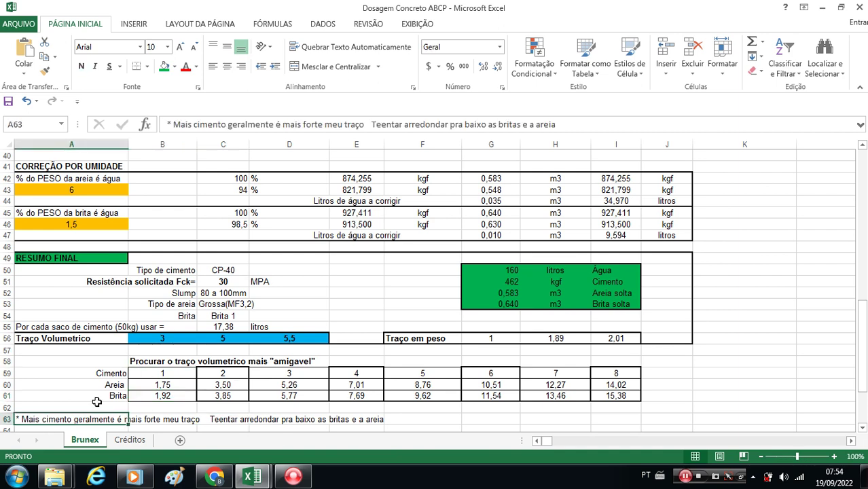
click(383, 125)
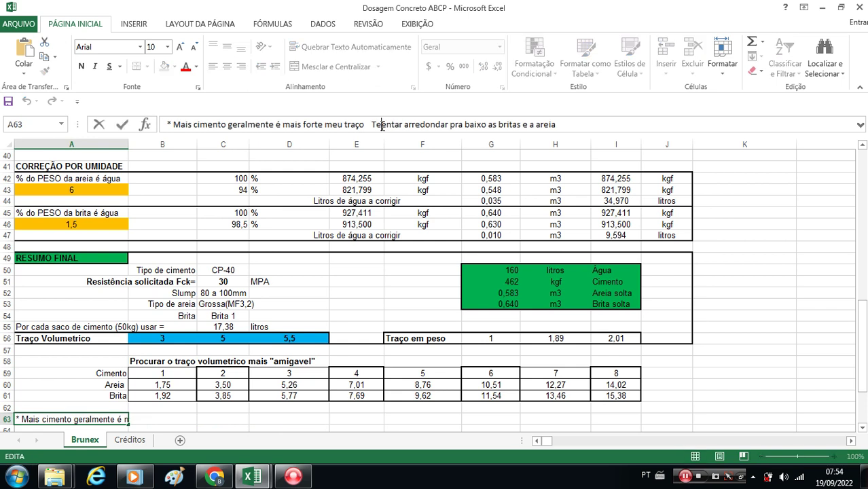
key(BackSpace)
drag(567, 123, 378, 124)
key(ctrl+c)
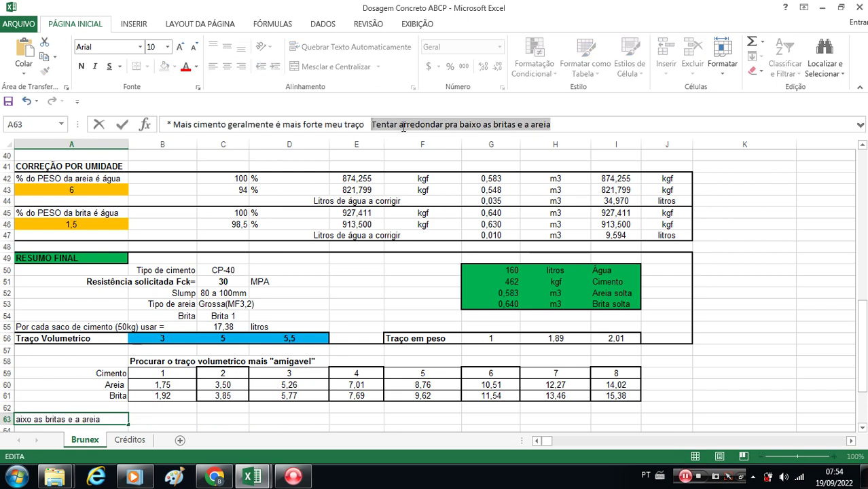
key(BackSpace)
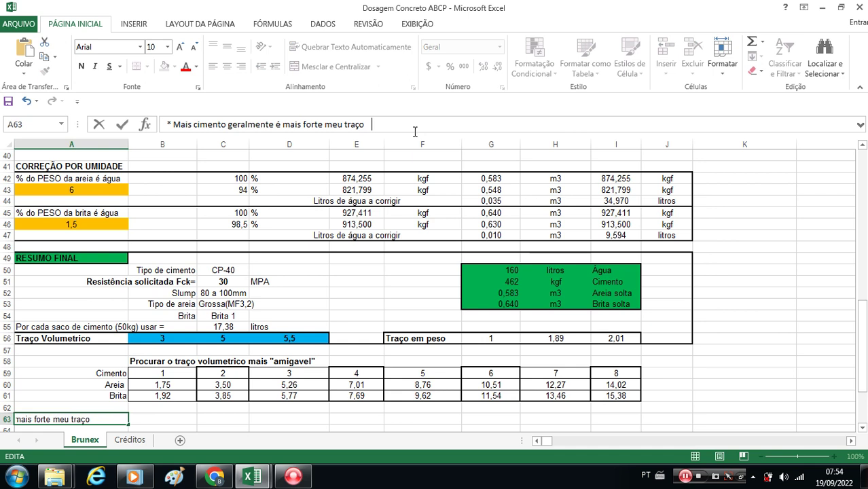
key(Return)
- Paste "Tentar arredondar pra baixo as britas e a areia" into E58, left-aligned and bold
click(369, 347)
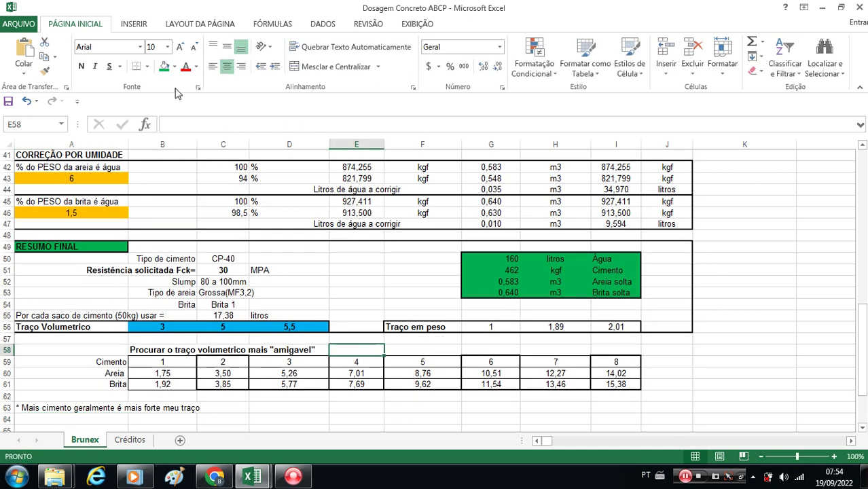
click(25, 53)
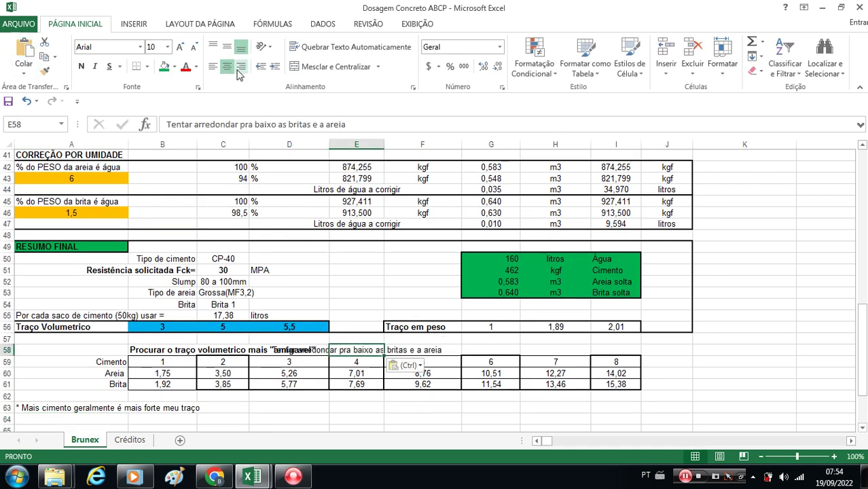
click(212, 66)
click(82, 67)
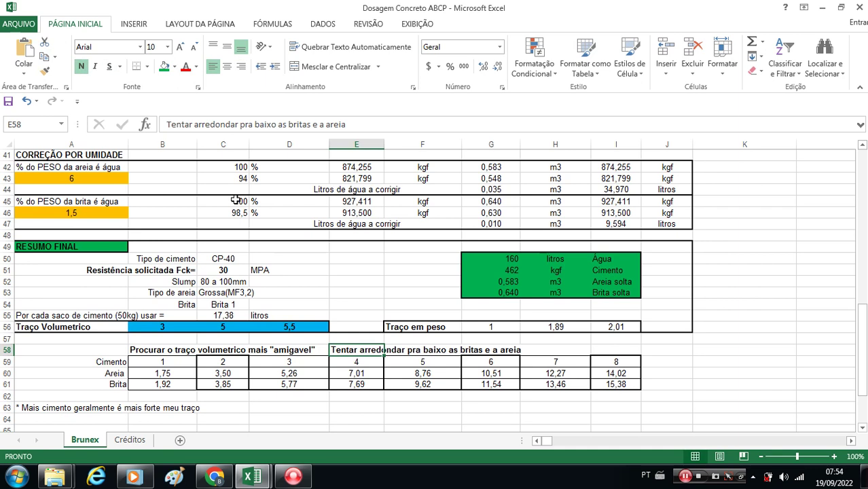
key(Up)
key(Up)
key(Up)
key(Up)
key(Up)
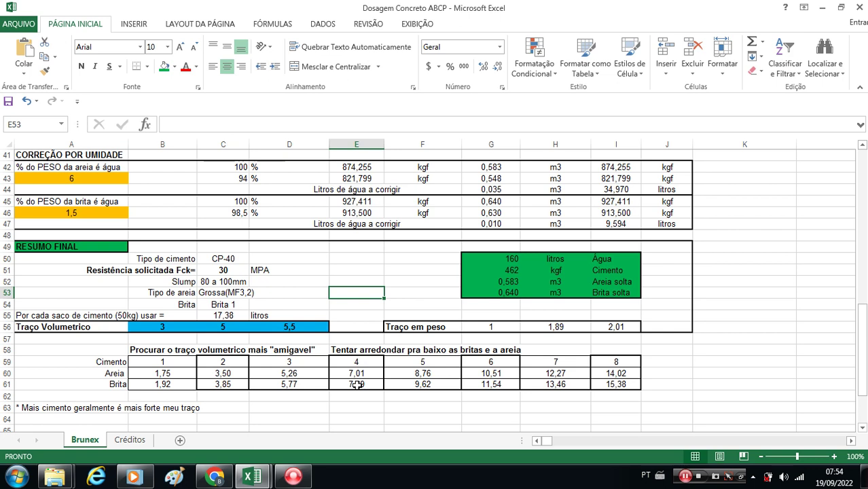
- Compare the sand and gravel proportions for two, three and four parts of cement against the rounding-down note
click(354, 349)
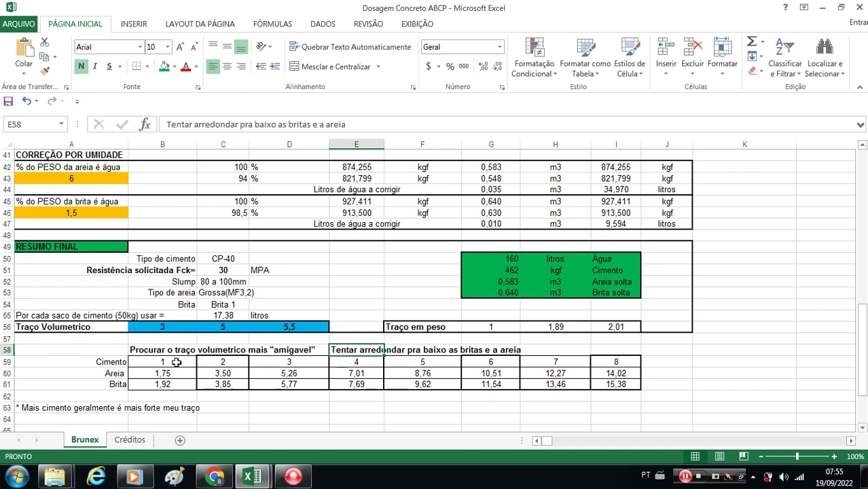
drag(239, 362, 239, 383)
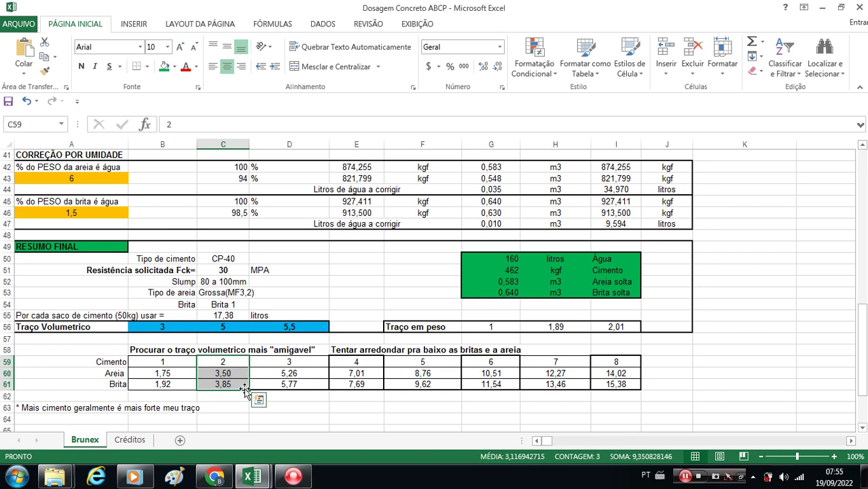
click(308, 362)
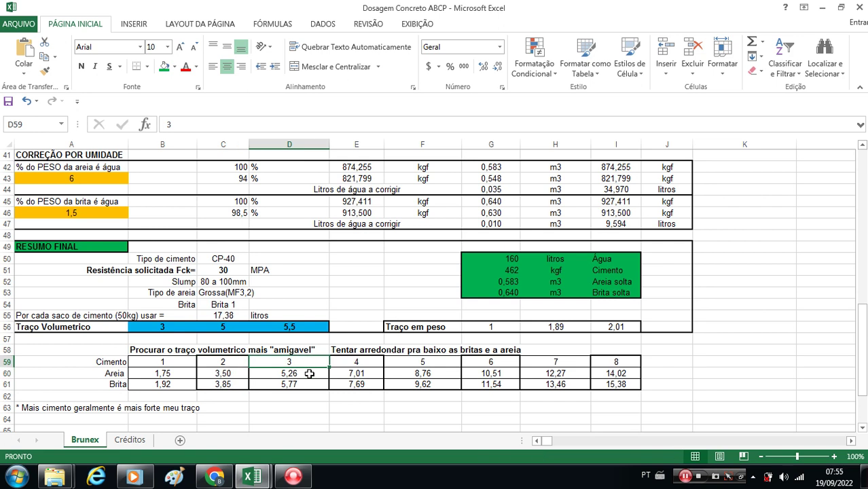
click(312, 373)
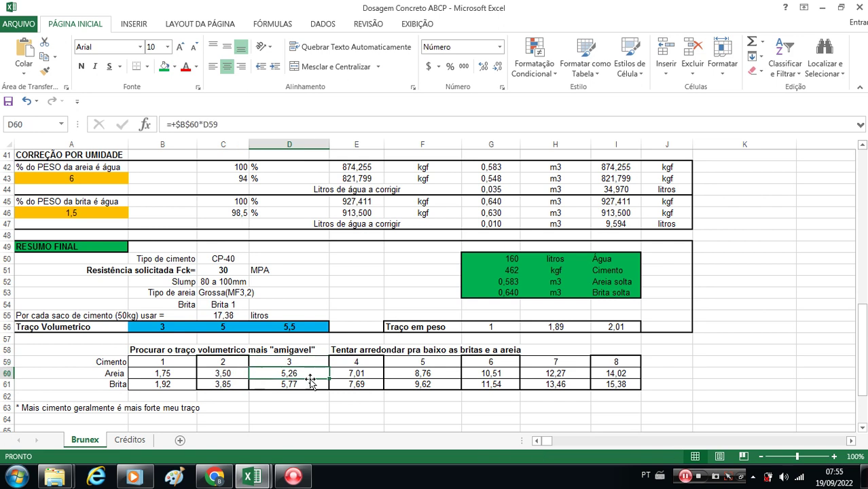
click(366, 362)
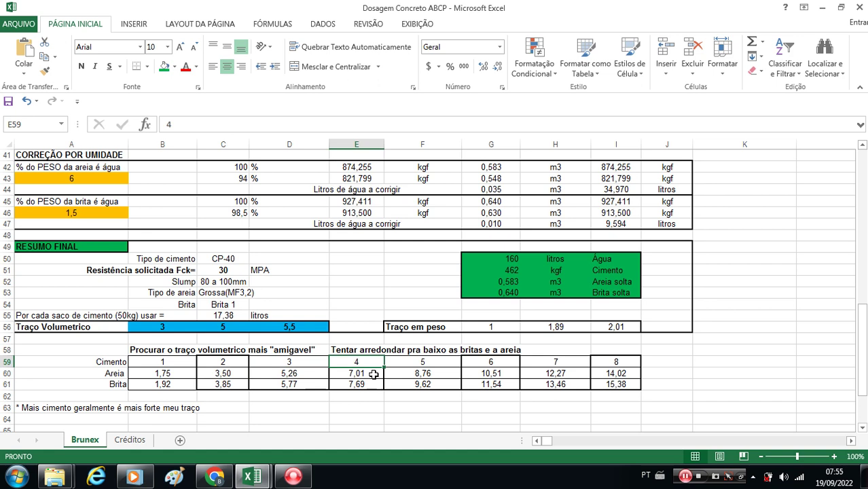
click(374, 374)
click(372, 384)
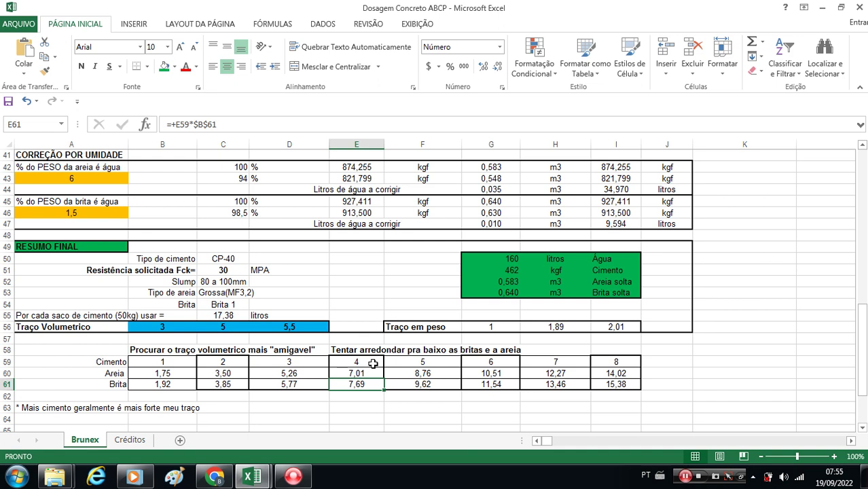
drag(373, 364, 370, 384)
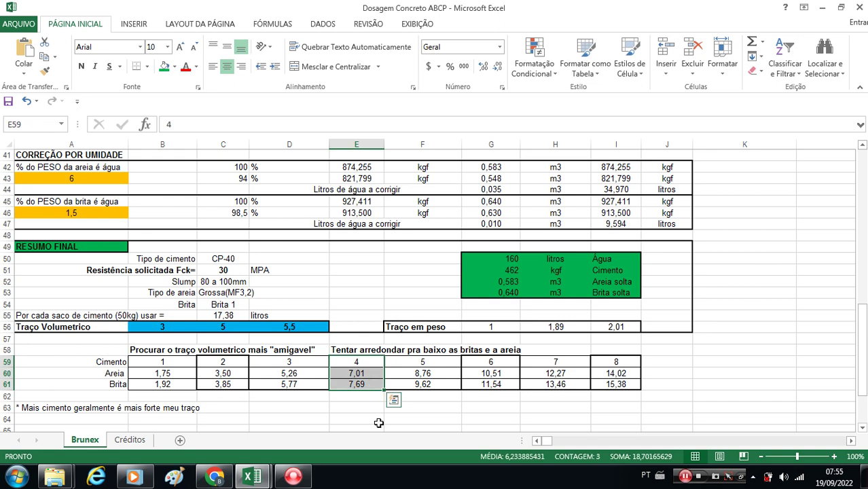
click(369, 385)
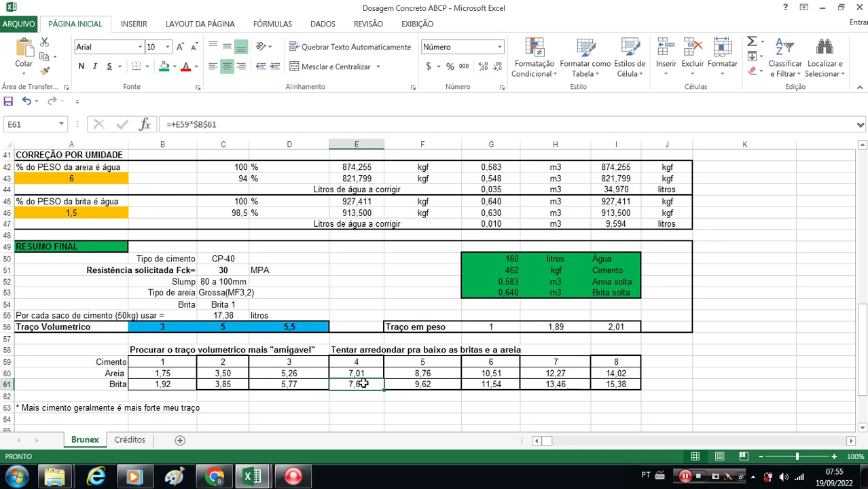
drag(370, 364, 374, 385)
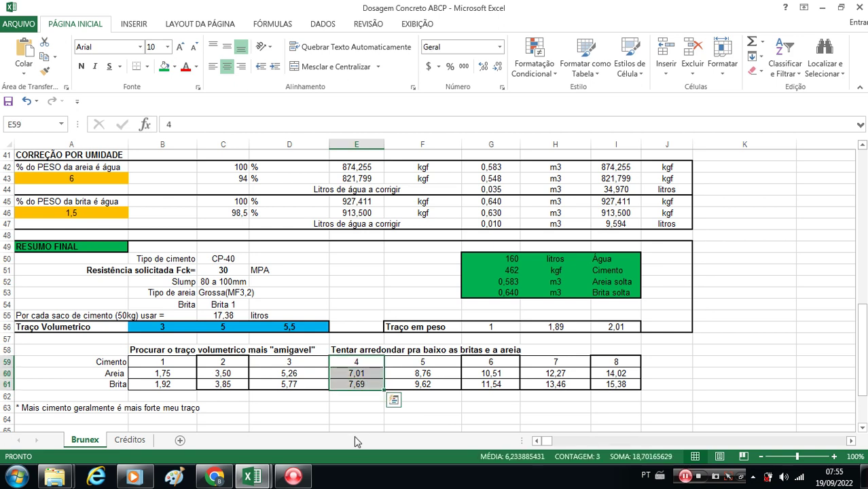
- Examine how well the sand and gravel proportions for five and six parts of cement round
click(436, 361)
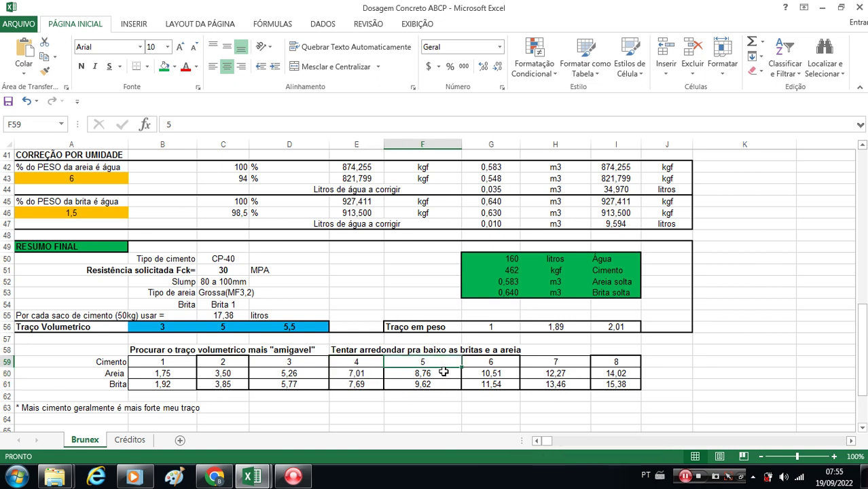
click(443, 372)
click(446, 384)
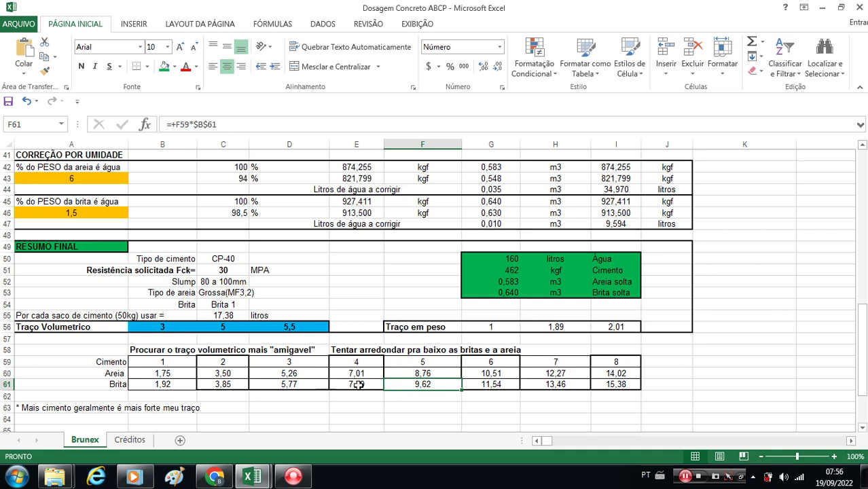
click(431, 374)
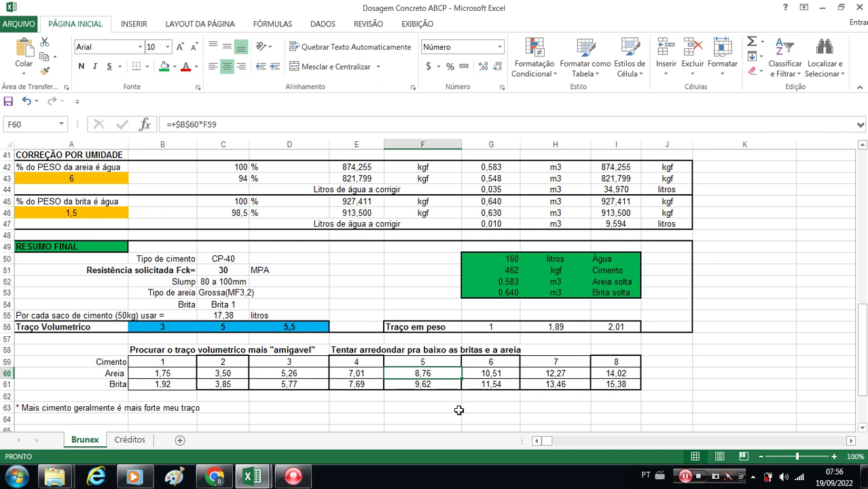
click(506, 372)
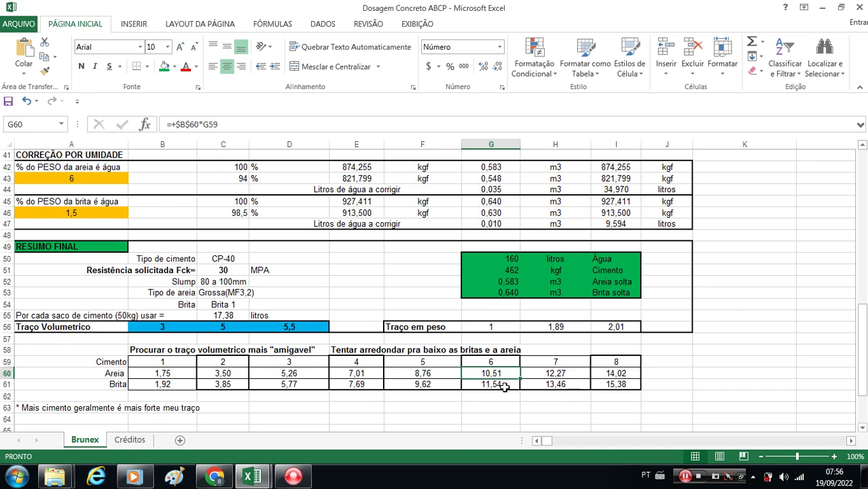
click(505, 385)
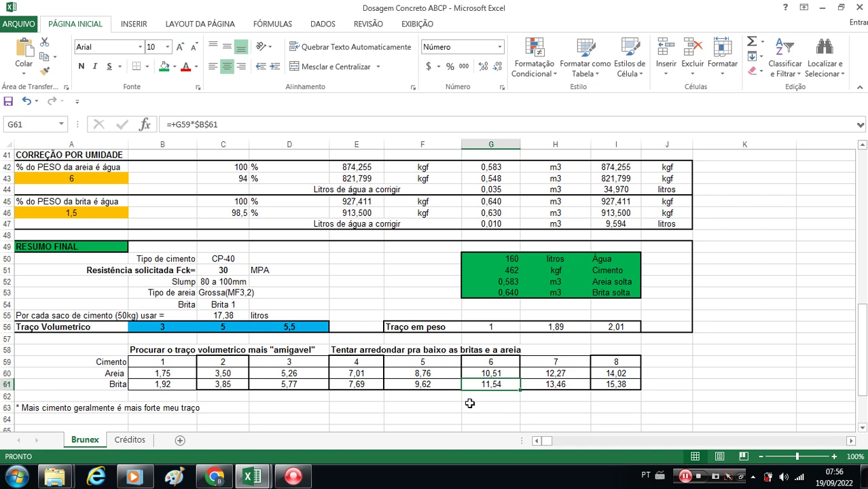
click(430, 362)
- Set the Traço Volumetrico proportions to 5 cement, 9 sand and 10 gravel
click(162, 328)
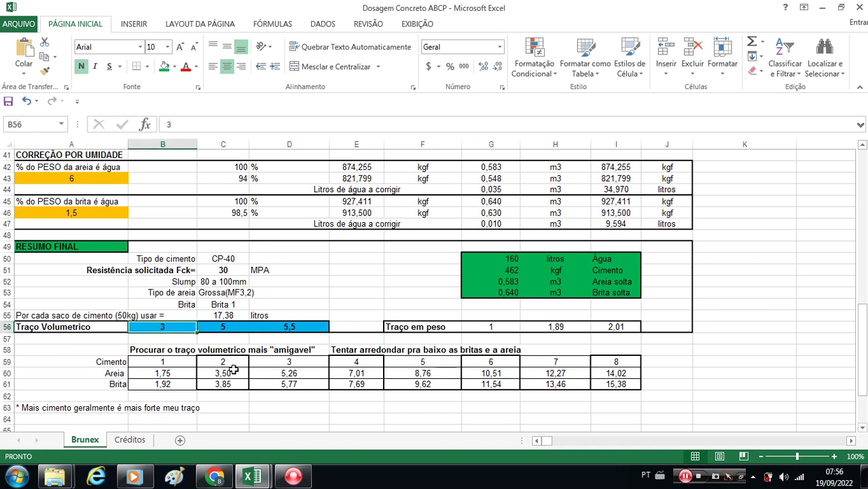
text(5)
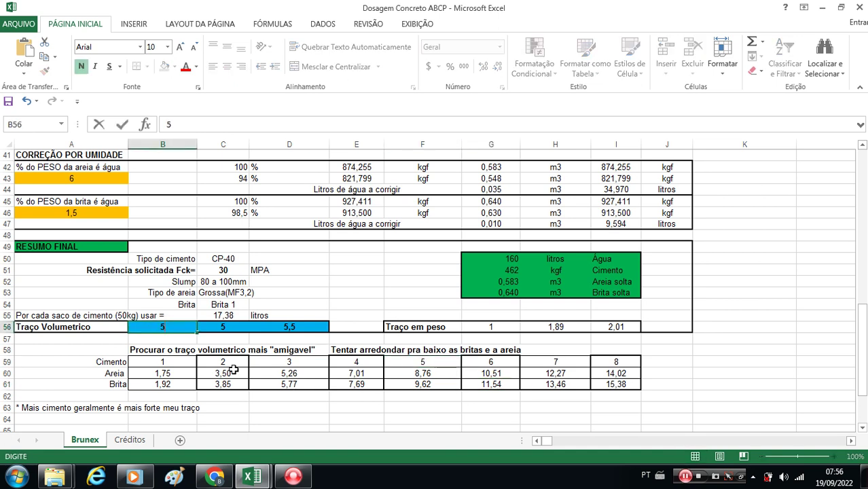
key(Tab)
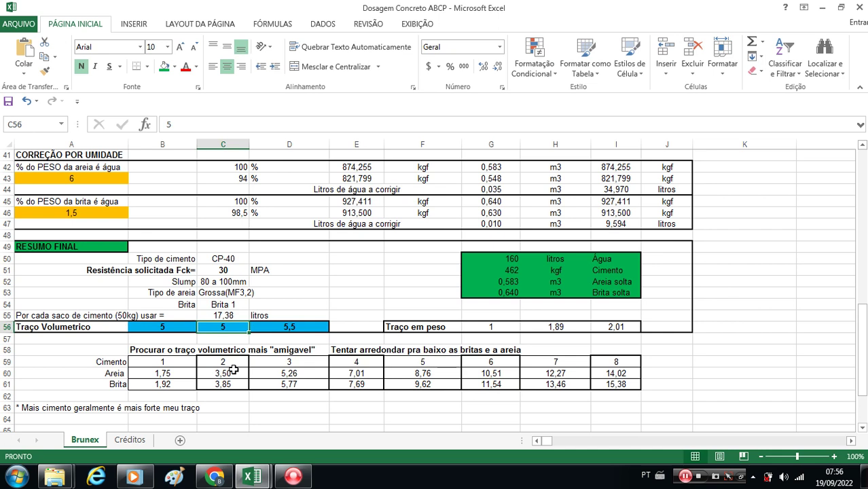
text(9)
key(Tab)
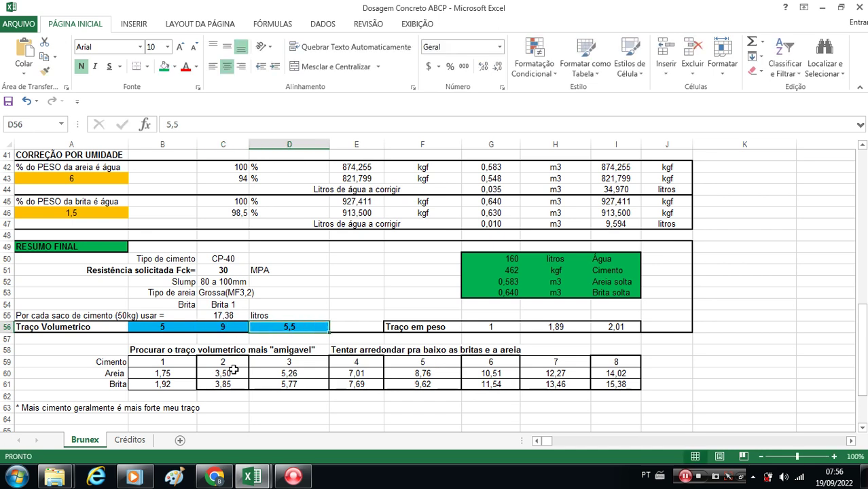
text(10)
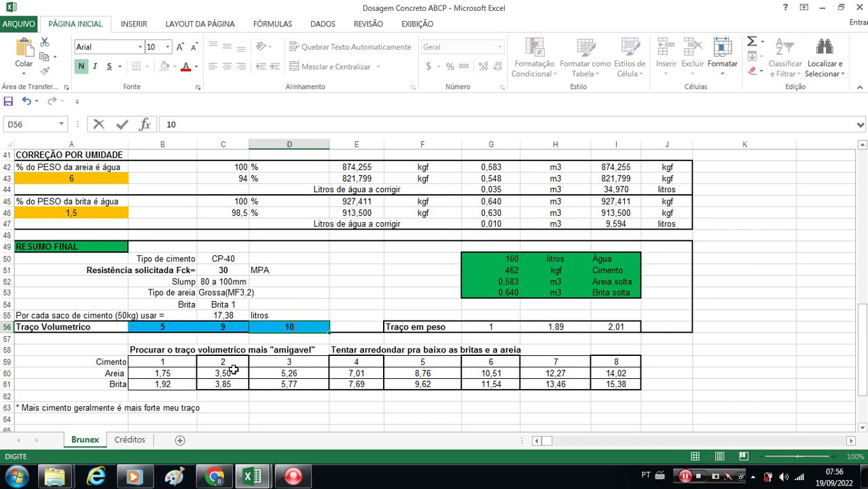
key(Return)
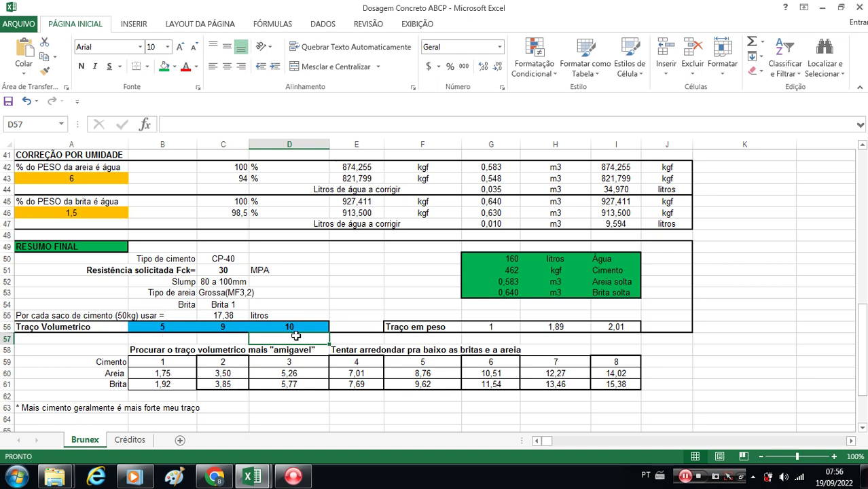
- Examine the sand and gravel proportions for one part of cement in the volumetric ratio table
click(175, 362)
click(176, 374)
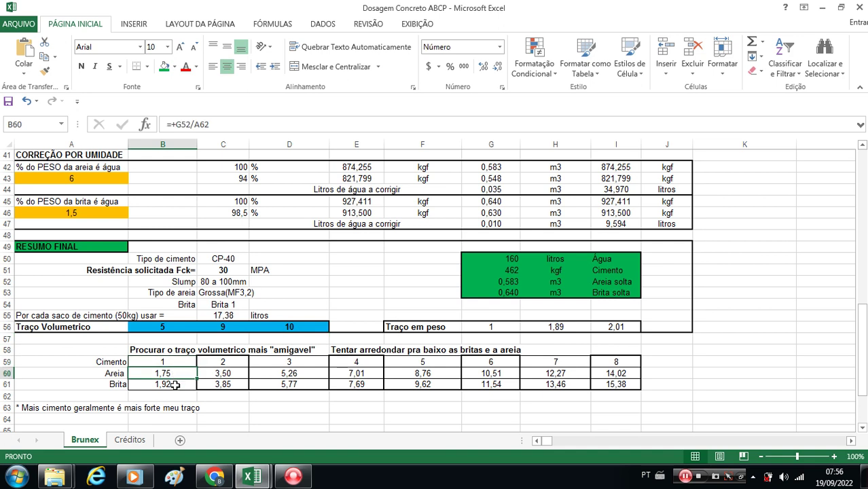
click(175, 385)
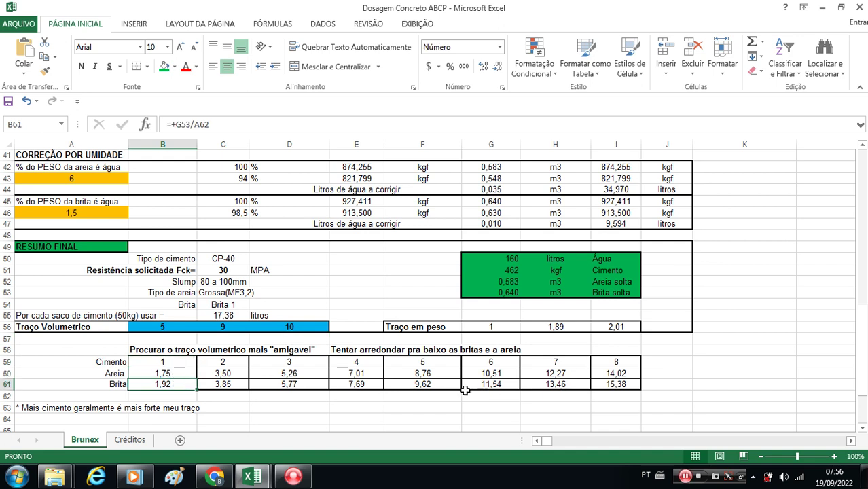
click(180, 363)
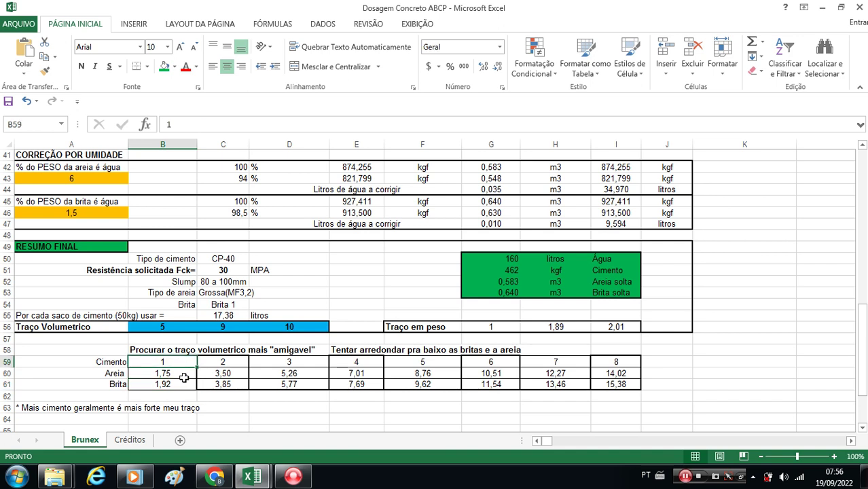
click(184, 375)
click(184, 386)
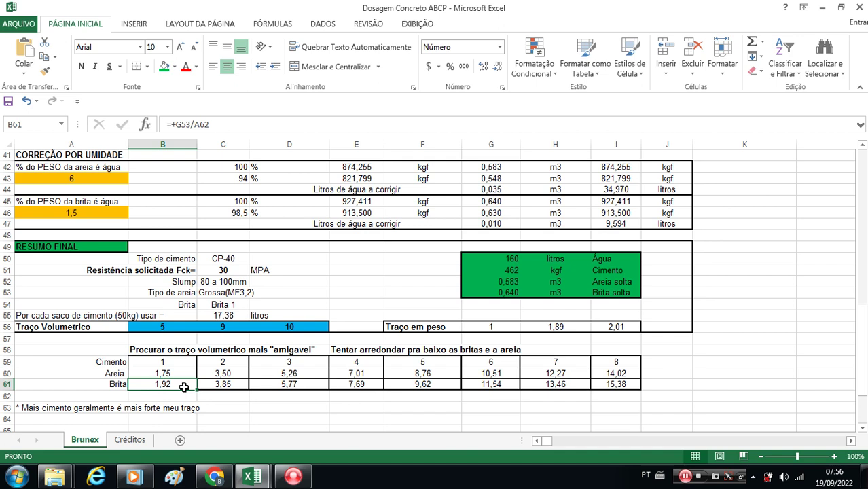
- Compare the sand and gravel proportions for five parts of cement with those for seven and eight parts
click(424, 363)
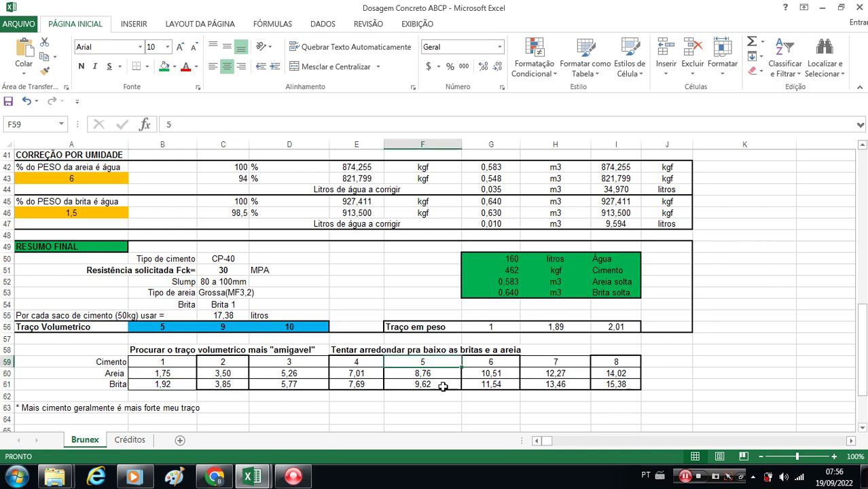
click(442, 375)
click(445, 384)
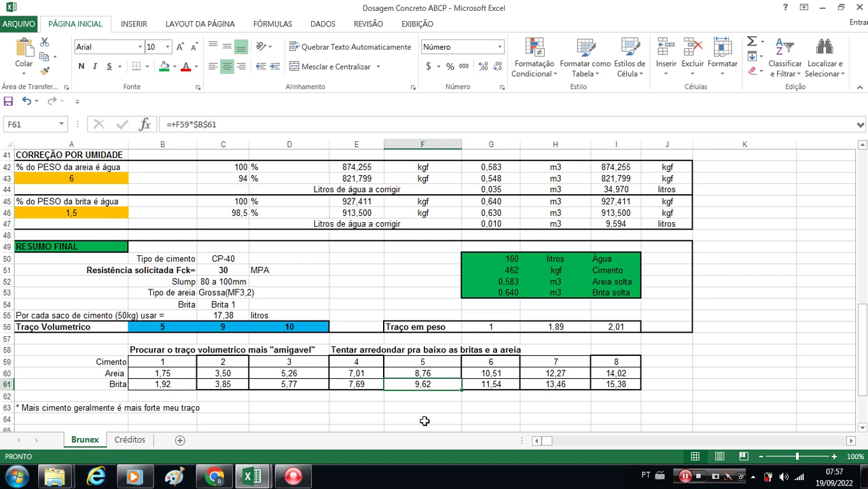
click(576, 364)
click(575, 370)
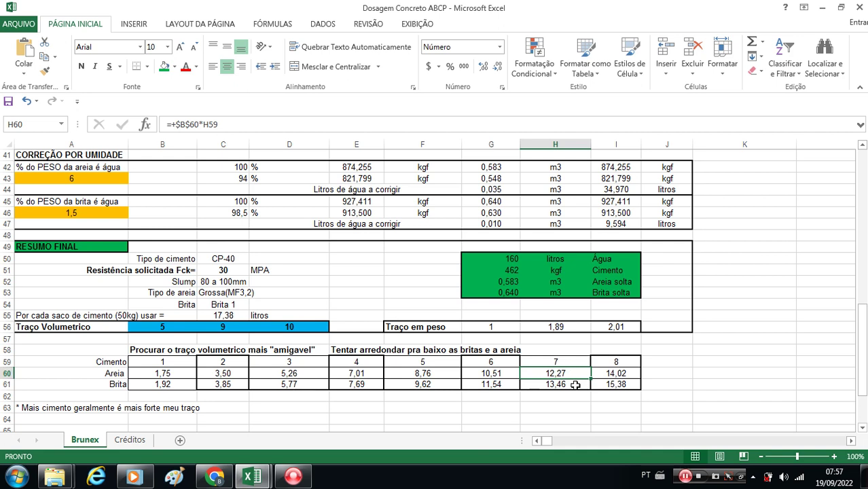
drag(442, 364, 442, 381)
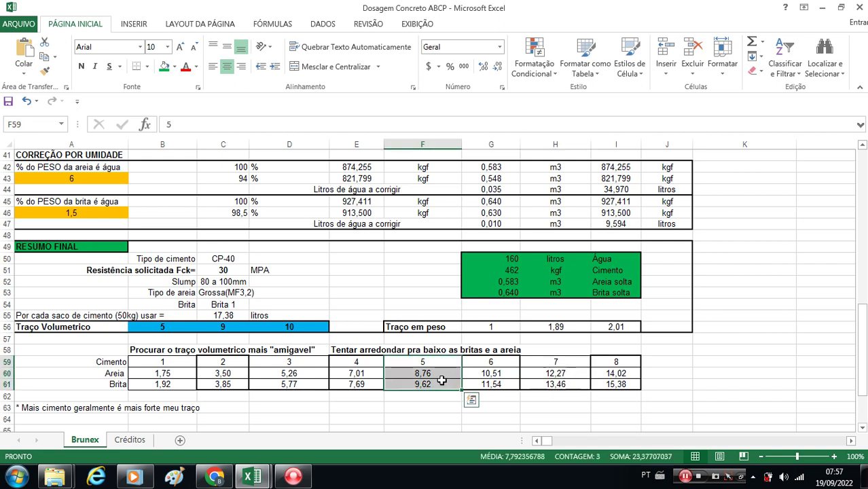
drag(553, 365, 554, 383)
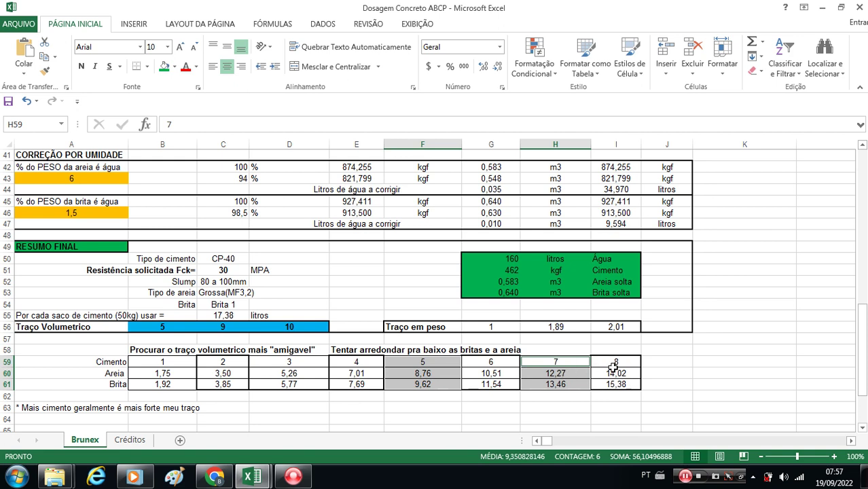
drag(613, 365, 623, 384)
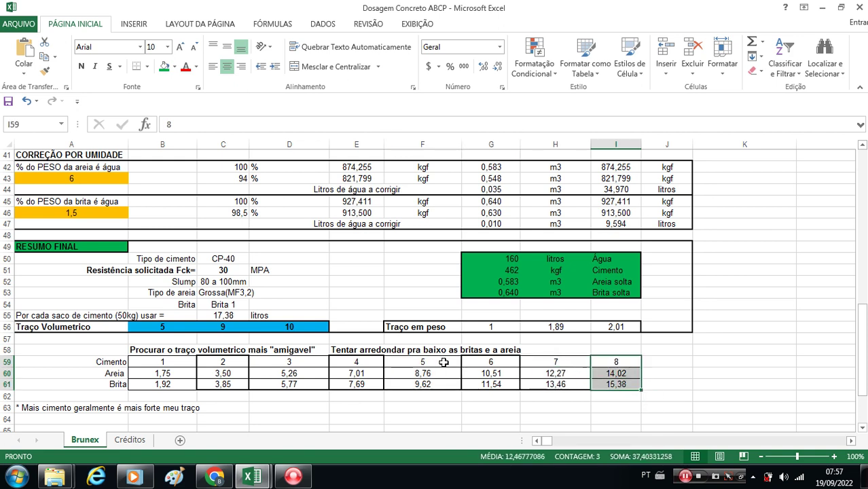
click(569, 370)
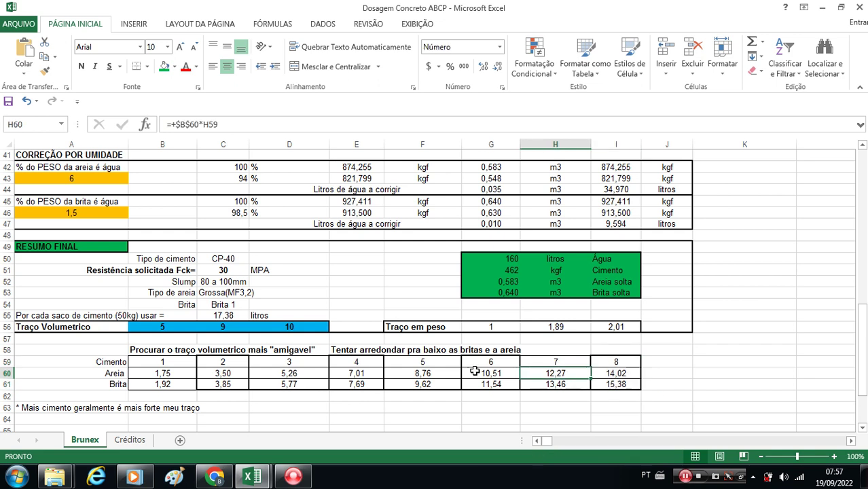
drag(438, 361, 442, 383)
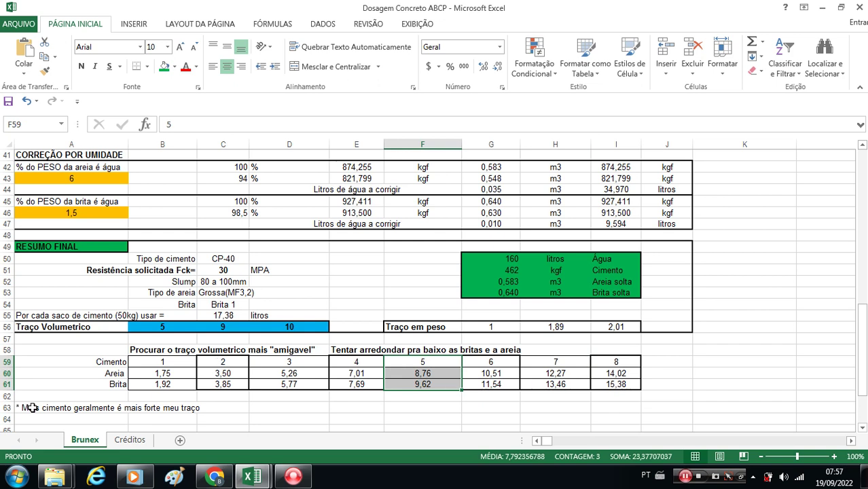
drag(445, 377, 447, 382)
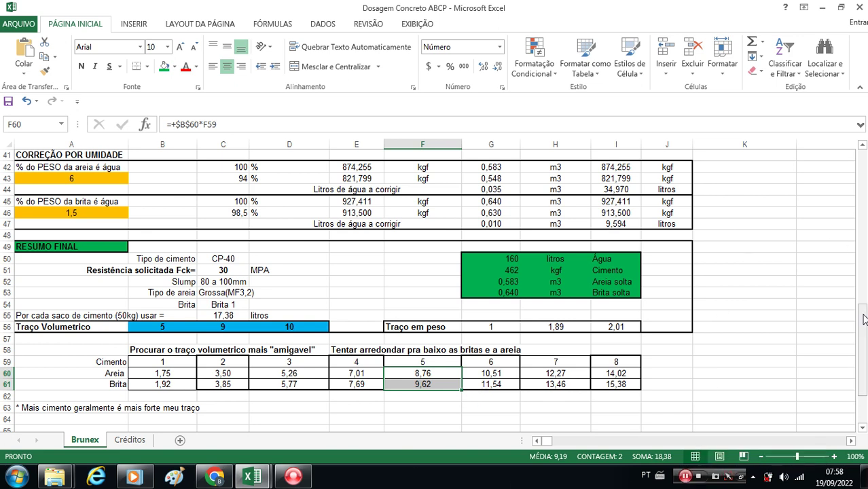
- Review the development and liability notes on the Créditos sheet, and return to the start of the Brunex sheet
drag(865, 319, 865, 167)
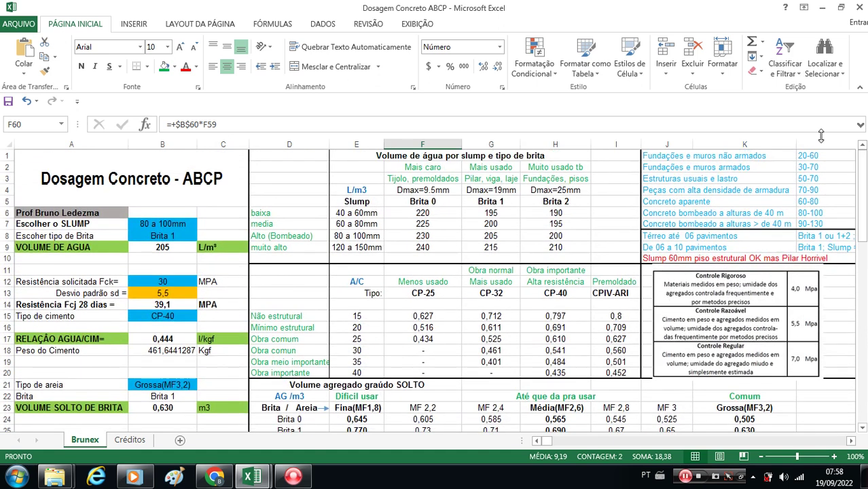
click(144, 445)
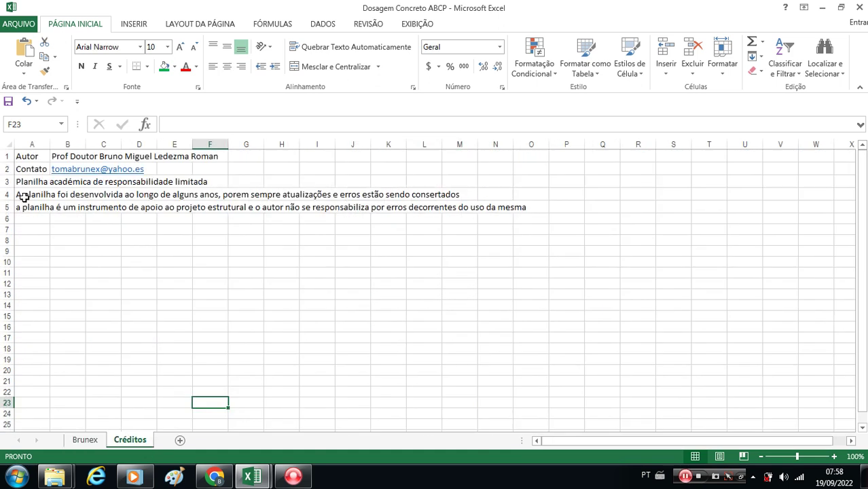
click(24, 197)
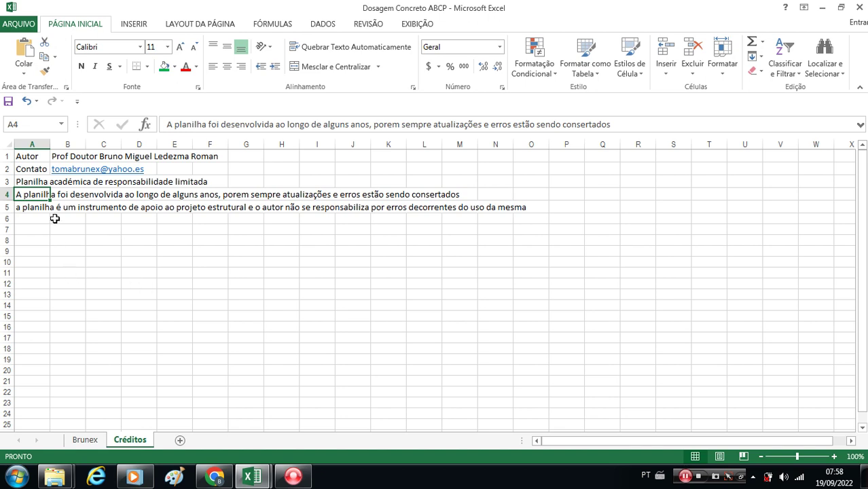
click(37, 207)
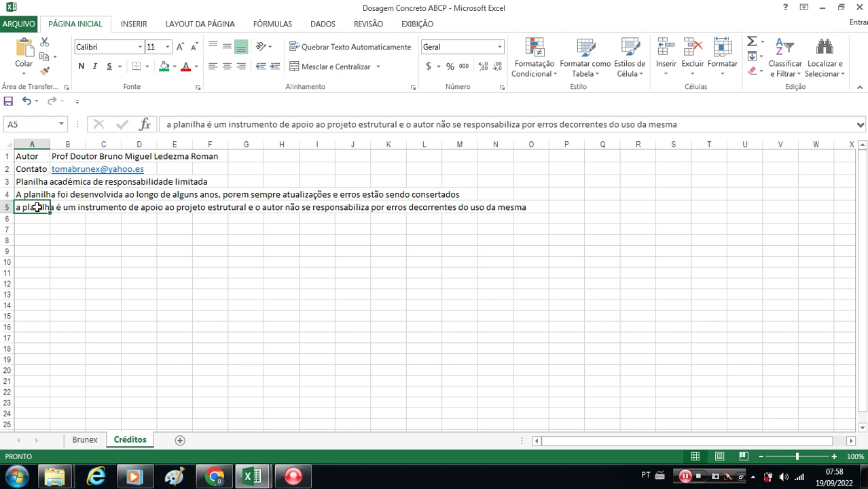
click(39, 195)
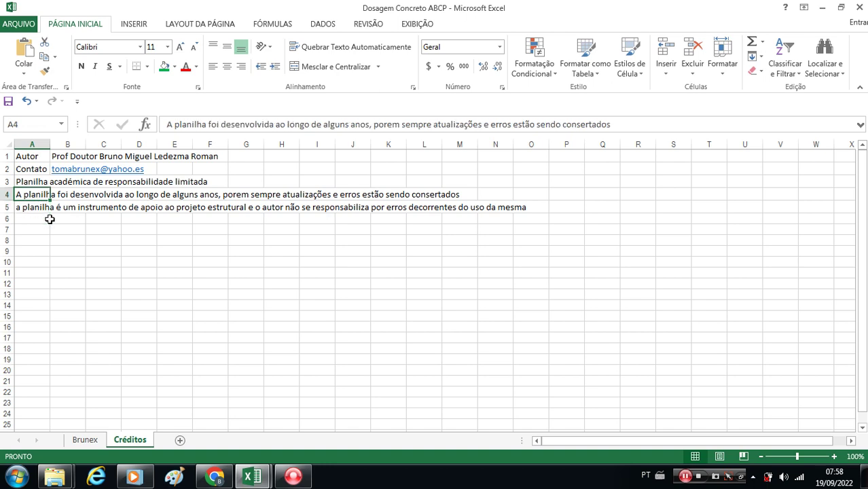
click(85, 440)
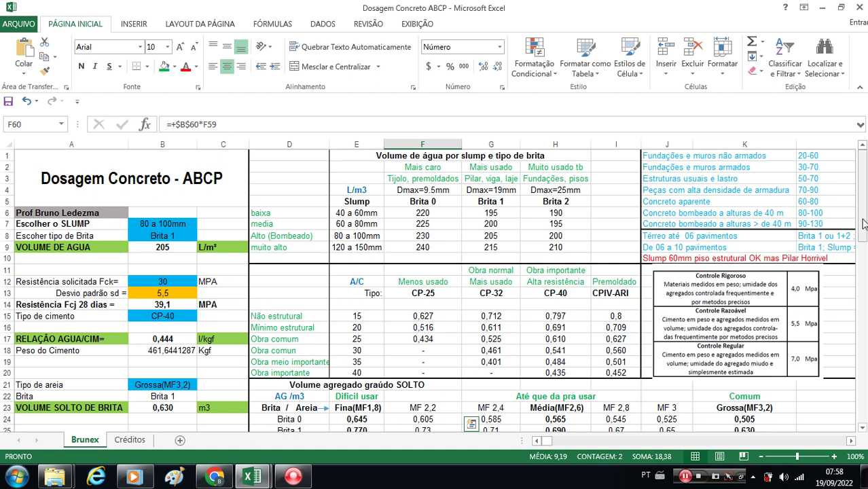
mouse_move(863, 224)
mouse_down()
mouse_move(862, 389)
mouse_move(861, 216)
mouse_up()
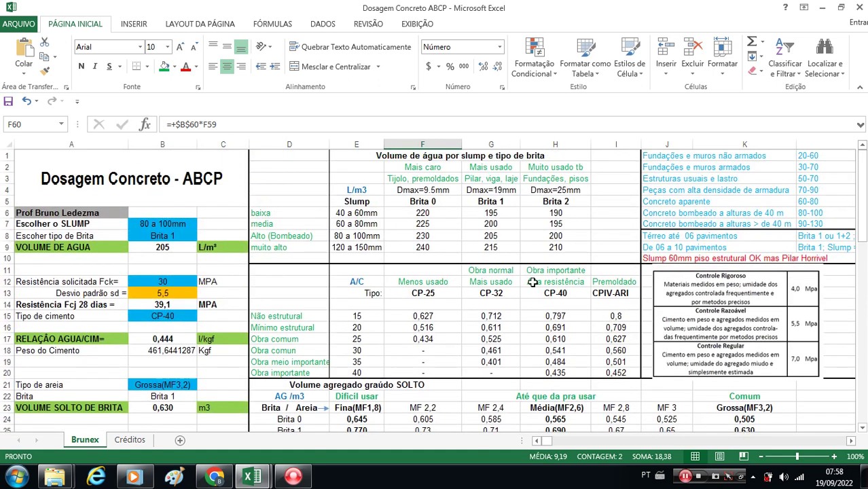